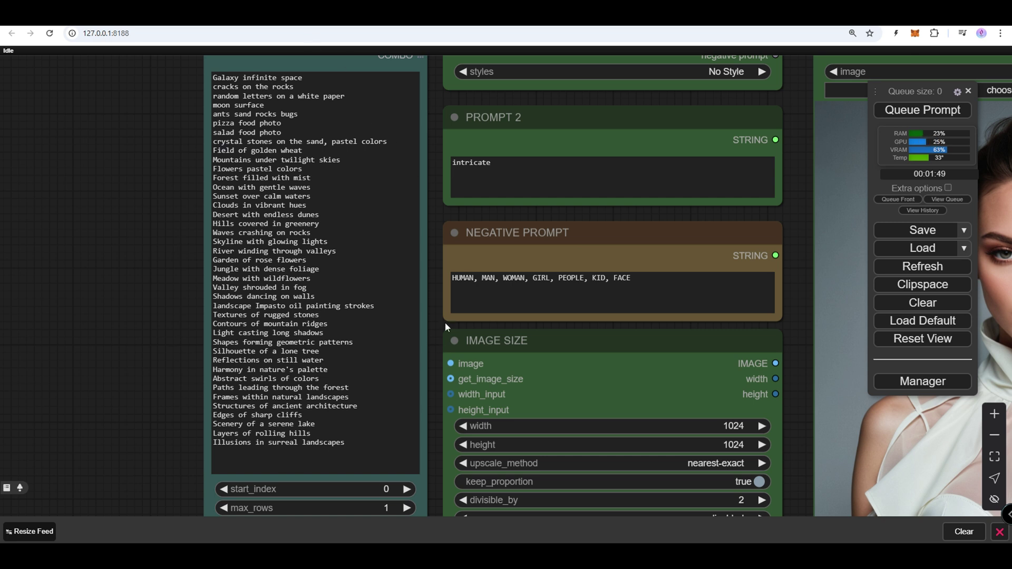
Set max_rows to 4 in the PROMPT 1 node and highlight the first four prompts in its list
{"action": "left_click", "coordinate": [407, 508]}
{"action": "left_click", "coordinate": [408, 508]}
{"action": "left_click_drag", "start_coordinate": [279, 105], "coordinate": [200, 76]}
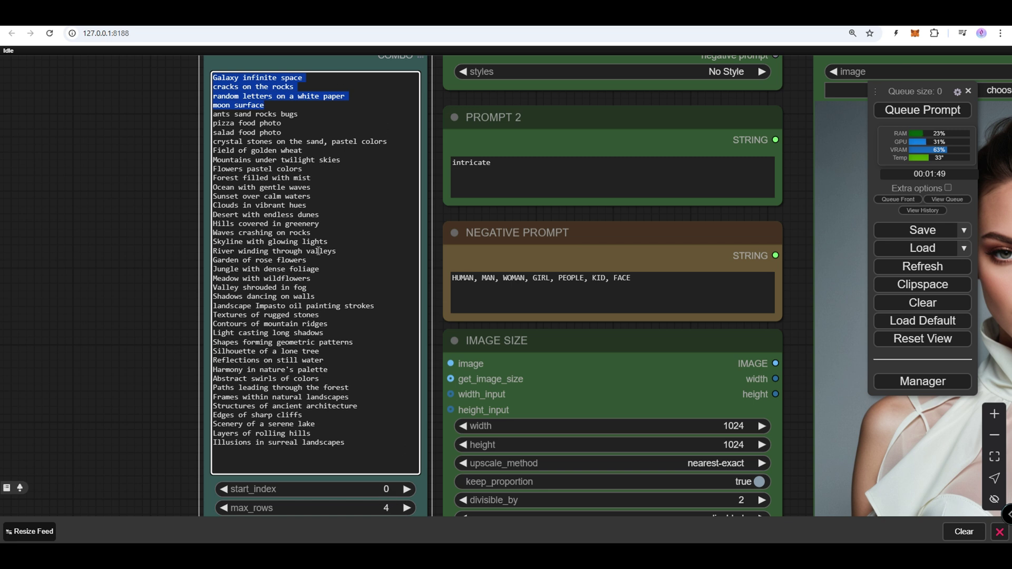
Set max_rows to 41 in the PROMPT 1 node and highlight the entire prompt list
{"action": "left_click", "coordinate": [389, 507]}
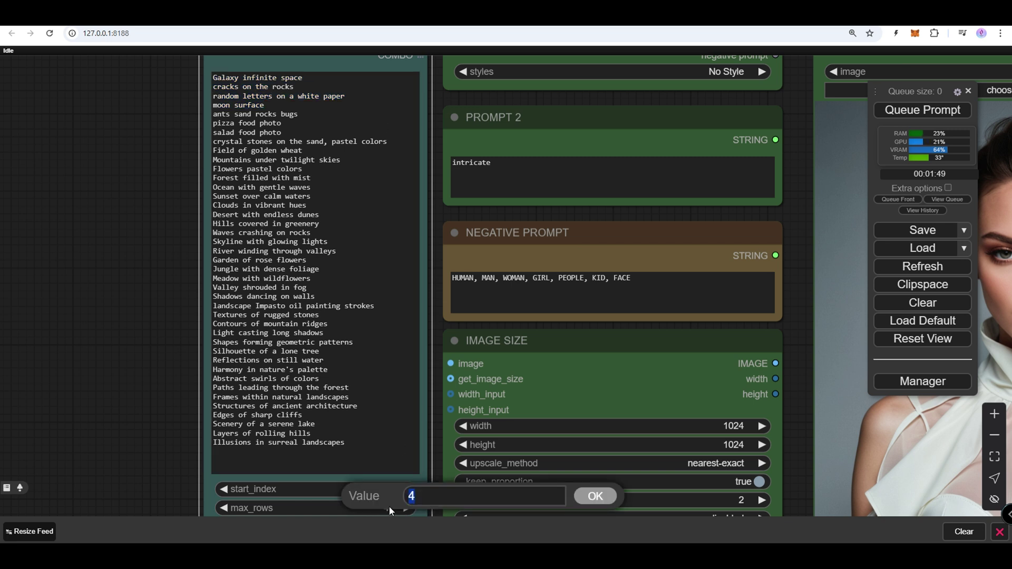
{"action": "type", "text": "41"}
{"action": "key", "text": "Return"}
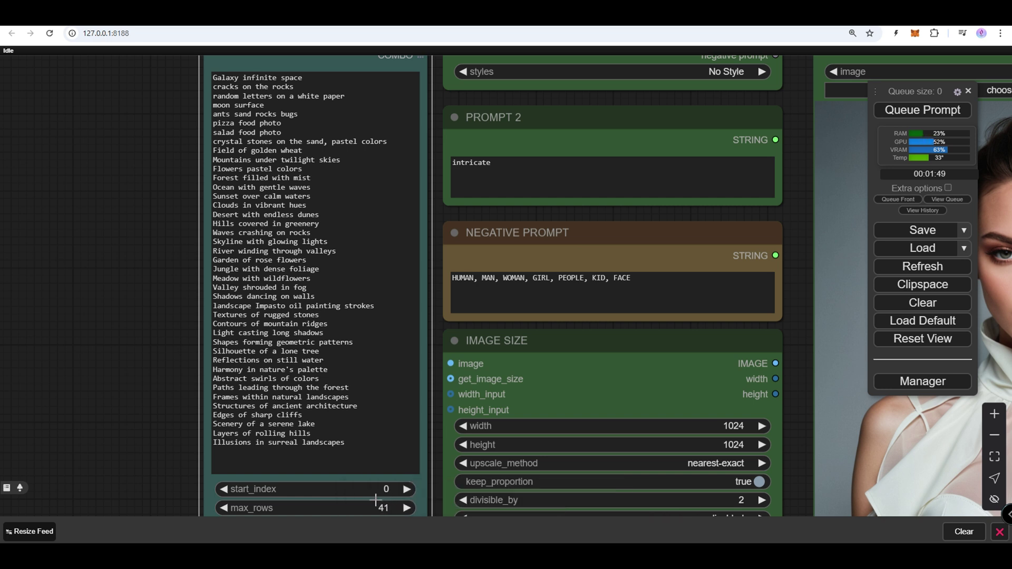
{"action": "left_click_drag", "start_coordinate": [359, 455], "coordinate": [206, 74]}
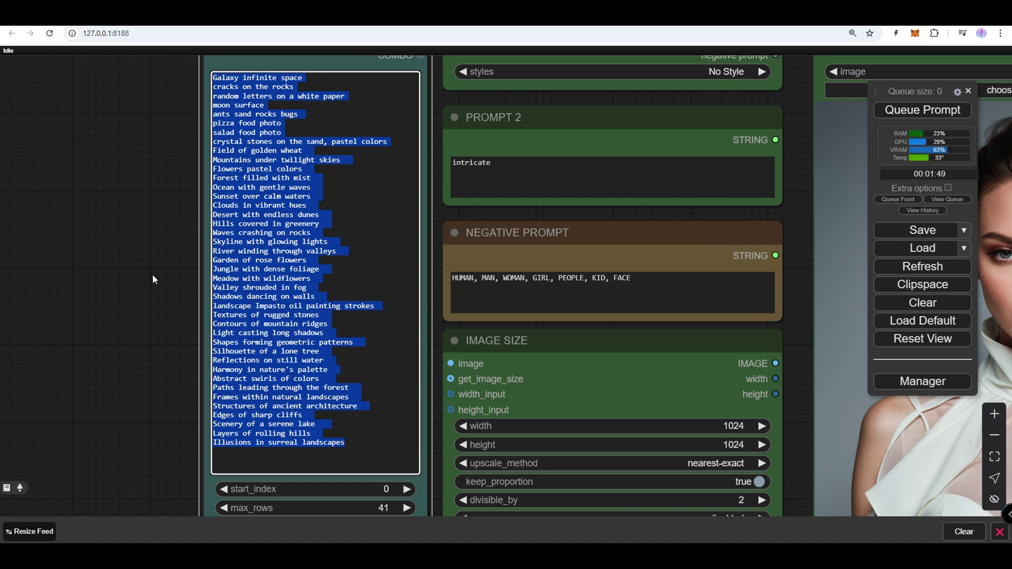
Examine the generated images in the ILLUSION/SD15/0 Save Image node, first as a grid and one by one at full size
{"action": "scroll", "coordinate": [152, 279], "scroll_direction": "down", "scroll_amount": 6}
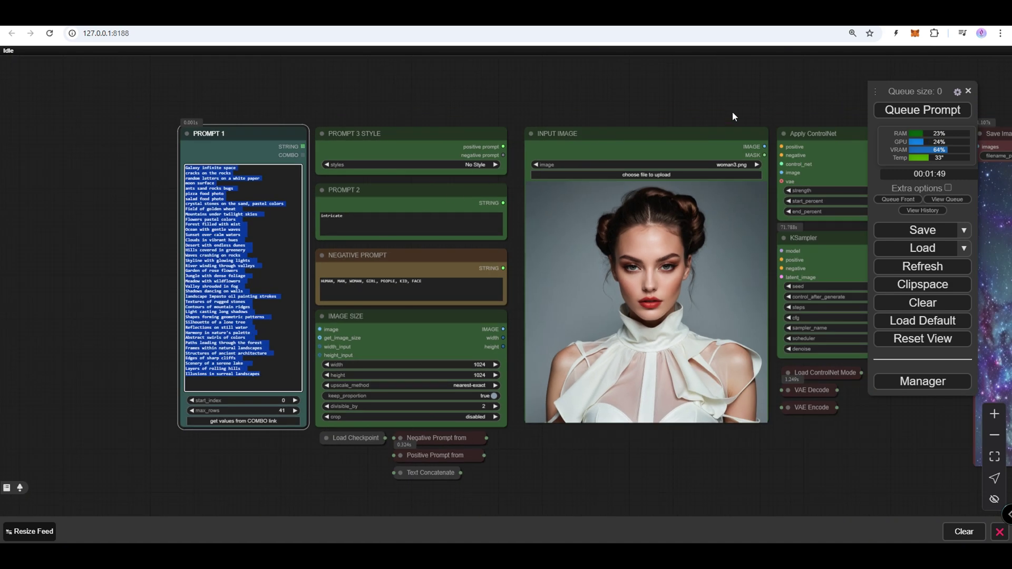
{"action": "left_click_drag", "start_coordinate": [732, 112], "coordinate": [263, 114]}
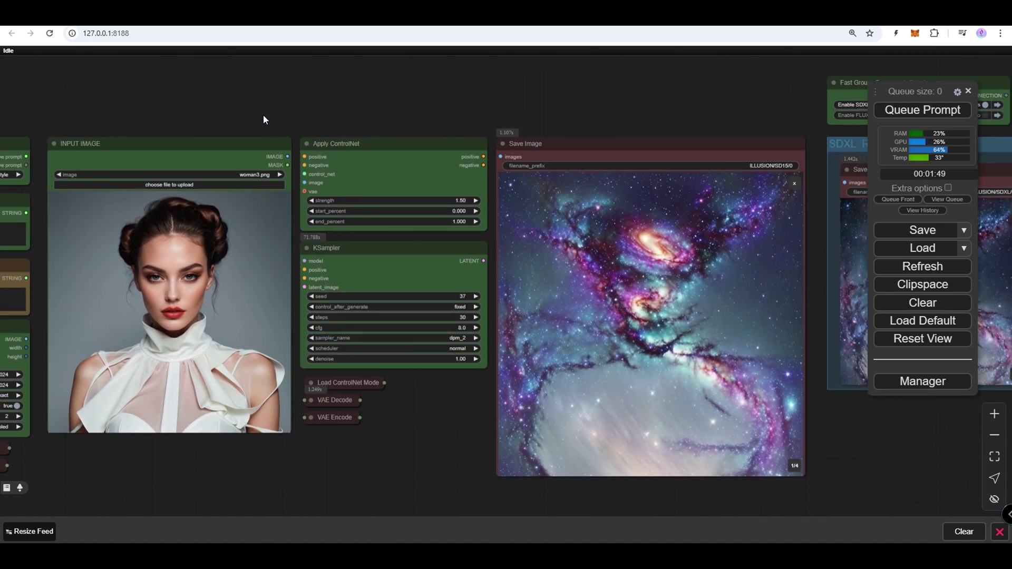
{"action": "left_click", "coordinate": [794, 184]}
{"action": "scroll", "coordinate": [823, 277], "scroll_direction": "up", "scroll_amount": 5}
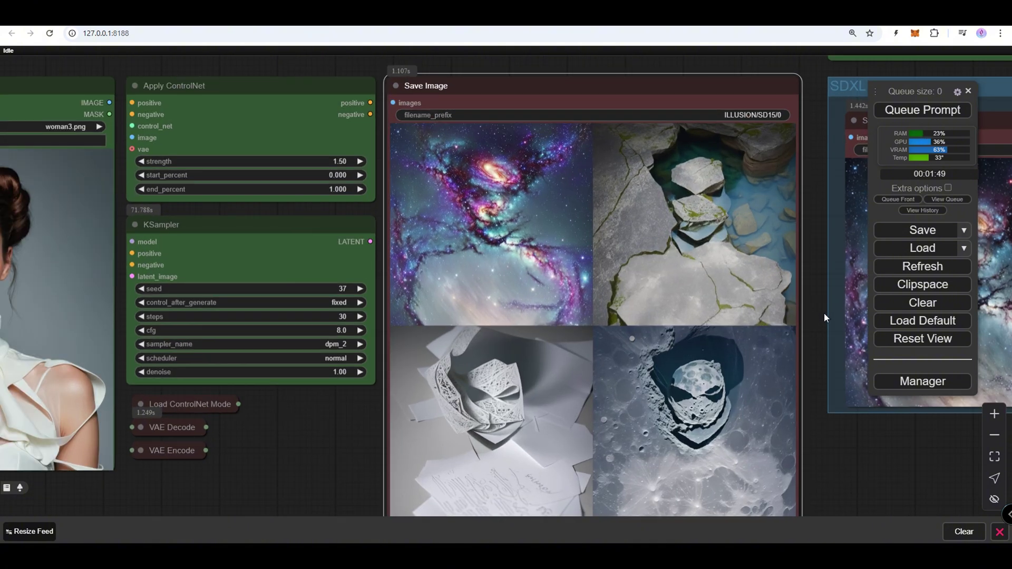
{"action": "left_click_drag", "start_coordinate": [814, 291], "coordinate": [785, 282]}
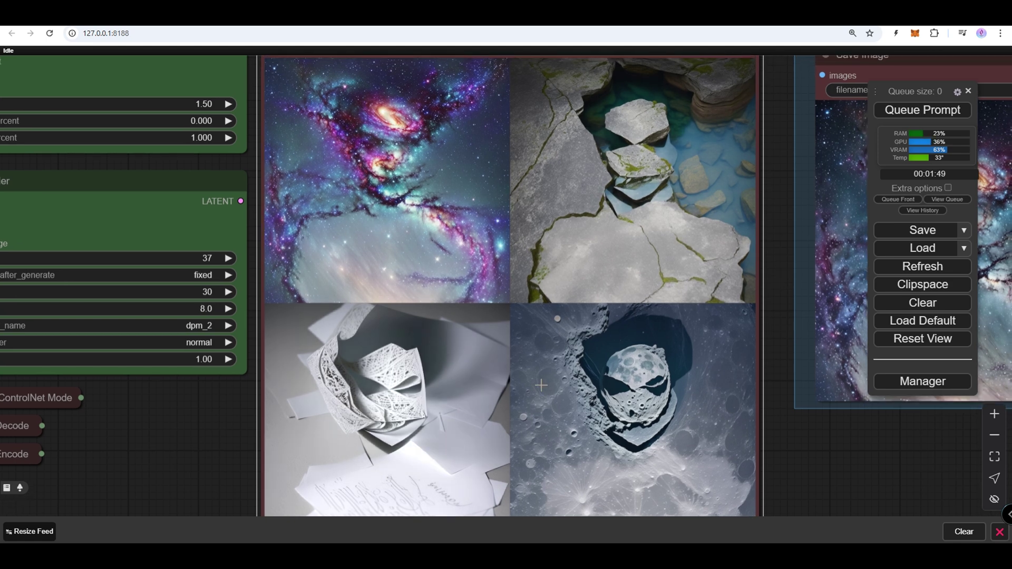
{"action": "left_click", "coordinate": [442, 206]}
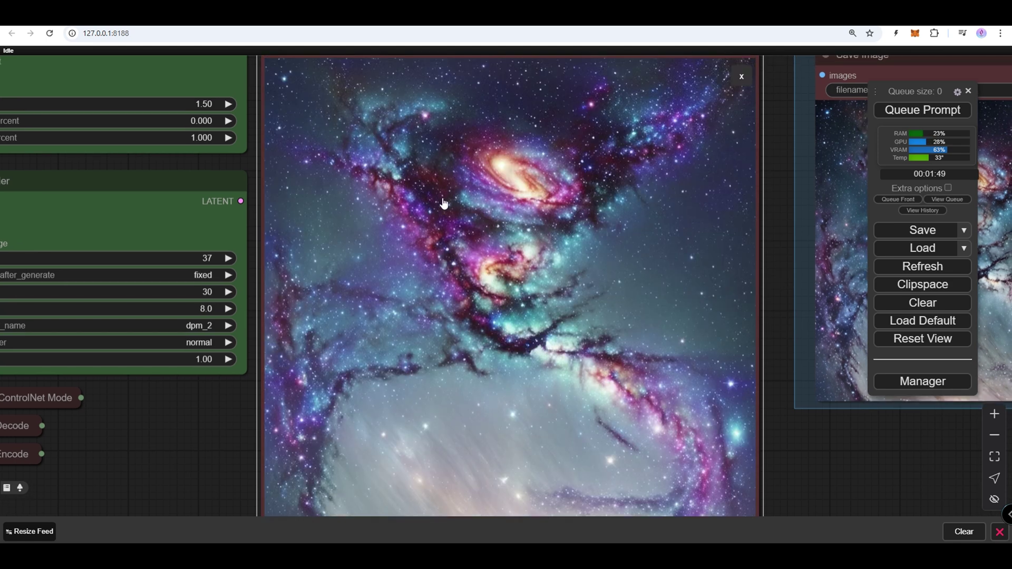
{"action": "left_click", "coordinate": [698, 321]}
{"action": "left_click", "coordinate": [696, 318]}
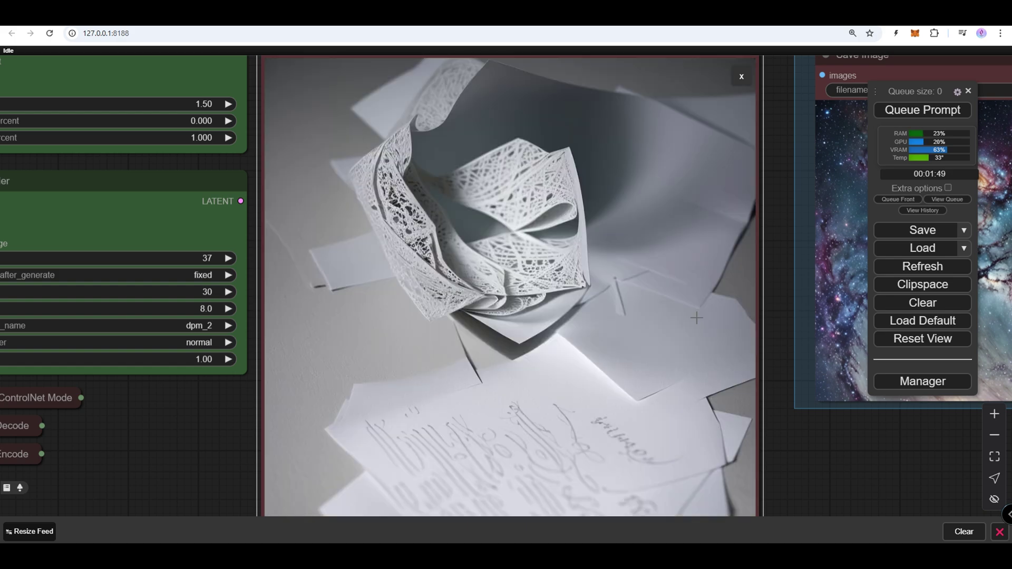
{"action": "left_click", "coordinate": [696, 318]}
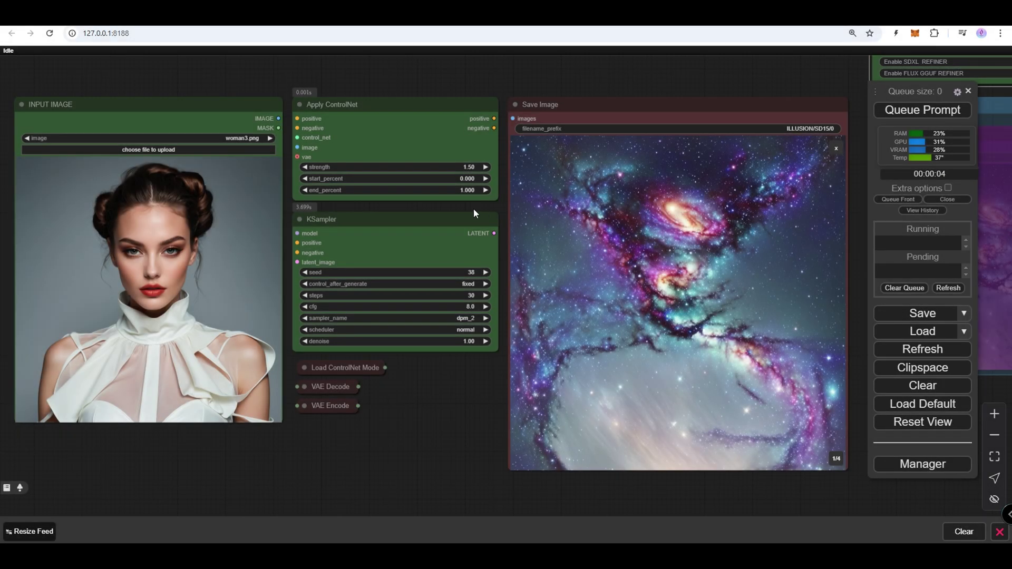
Set the KSampler seed to 39 and queue the prompt to generate new images
{"action": "scroll", "coordinate": [483, 272], "scroll_direction": "up", "scroll_amount": 10}
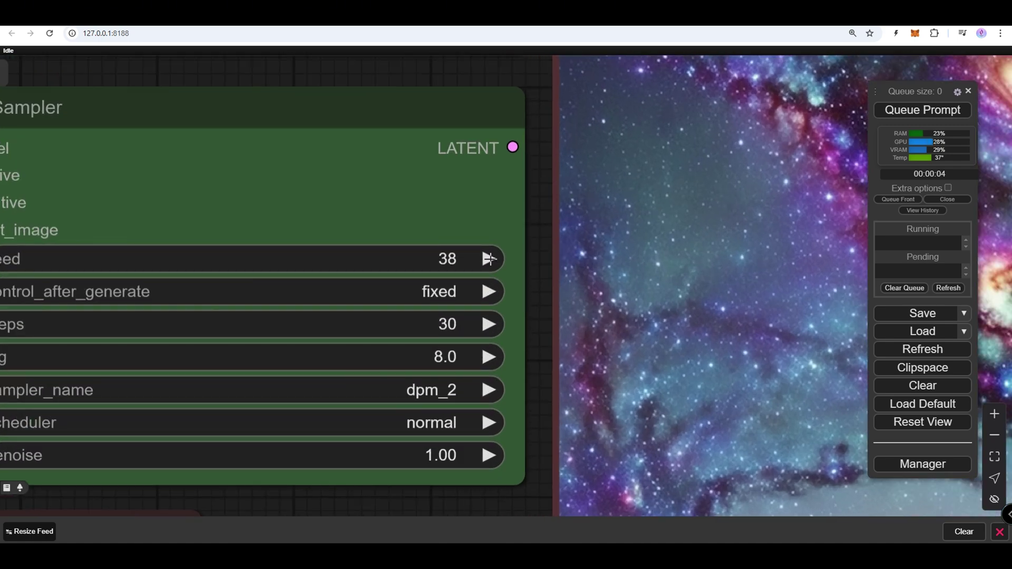
{"action": "left_click", "coordinate": [489, 258]}
{"action": "left_click", "coordinate": [914, 111]}
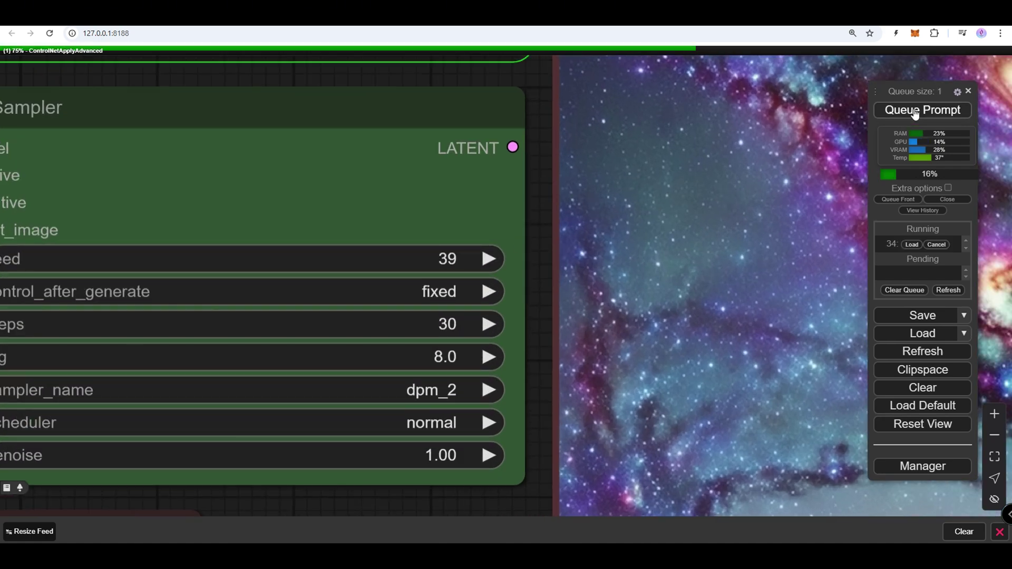
Check the max_rows setting of the PROMPT 1 node and highlight the first four prompts in its list
{"action": "scroll", "coordinate": [767, 128], "scroll_direction": "down", "scroll_amount": 3}
{"action": "scroll", "coordinate": [767, 128], "scroll_direction": "down", "scroll_amount": 6}
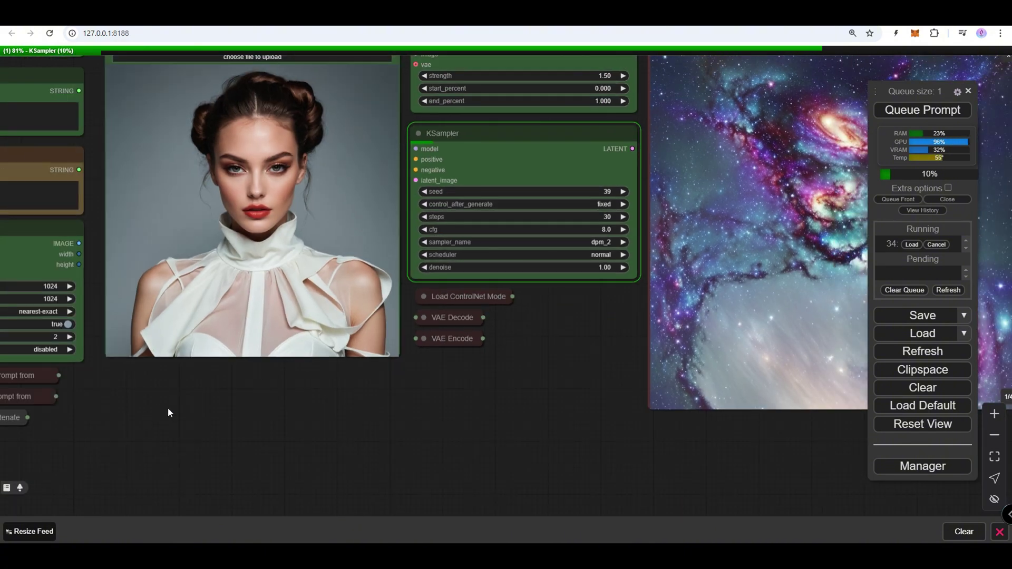
{"action": "left_click_drag", "start_coordinate": [168, 407], "coordinate": [698, 392]}
{"action": "scroll", "coordinate": [390, 332], "scroll_direction": "up", "scroll_amount": 10}
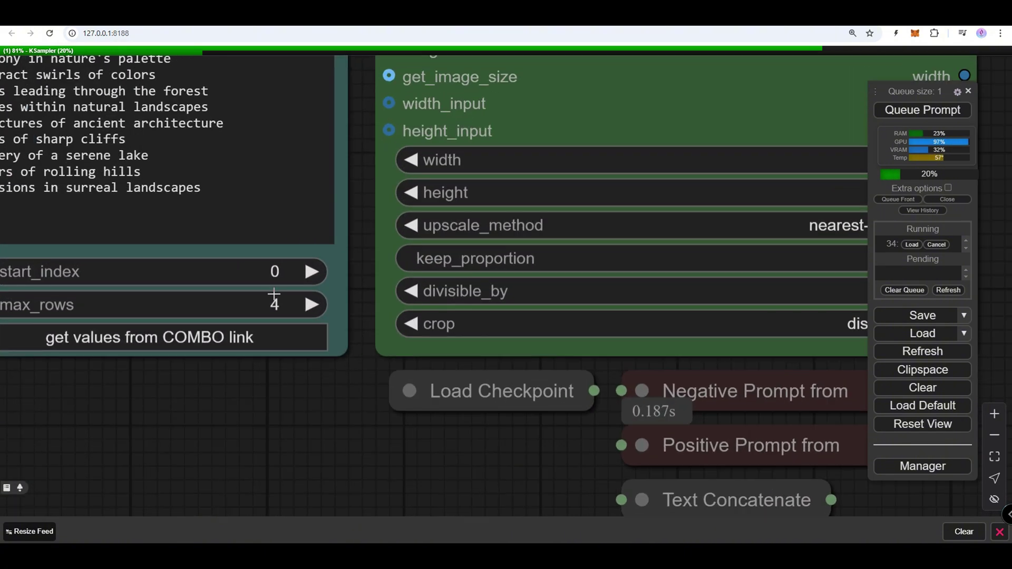
{"action": "scroll", "coordinate": [289, 309], "scroll_direction": "down", "scroll_amount": 8}
{"action": "scroll", "coordinate": [326, 444], "scroll_direction": "up", "scroll_amount": 5}
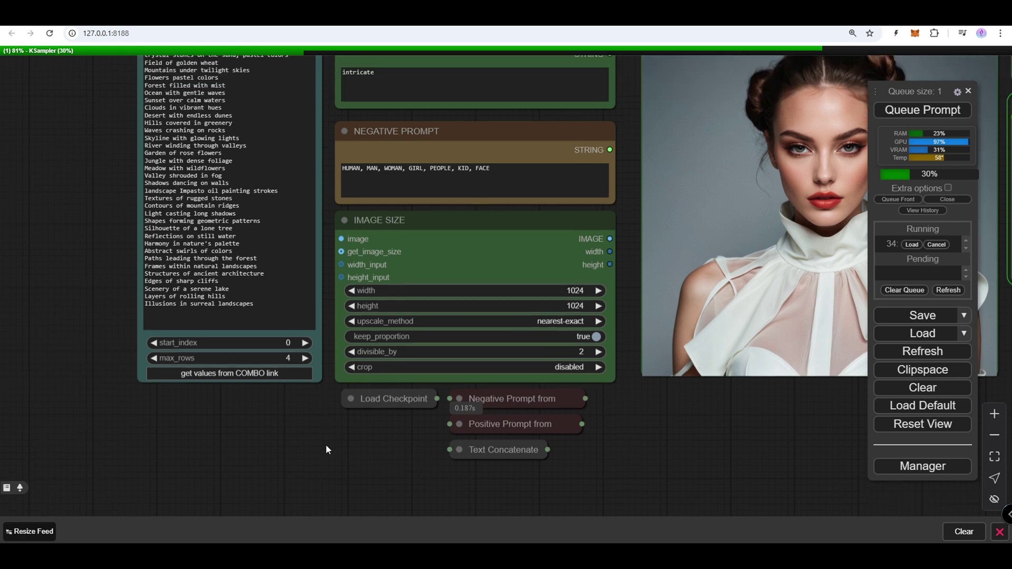
{"action": "scroll", "coordinate": [198, 73], "scroll_direction": "up", "scroll_amount": 4}
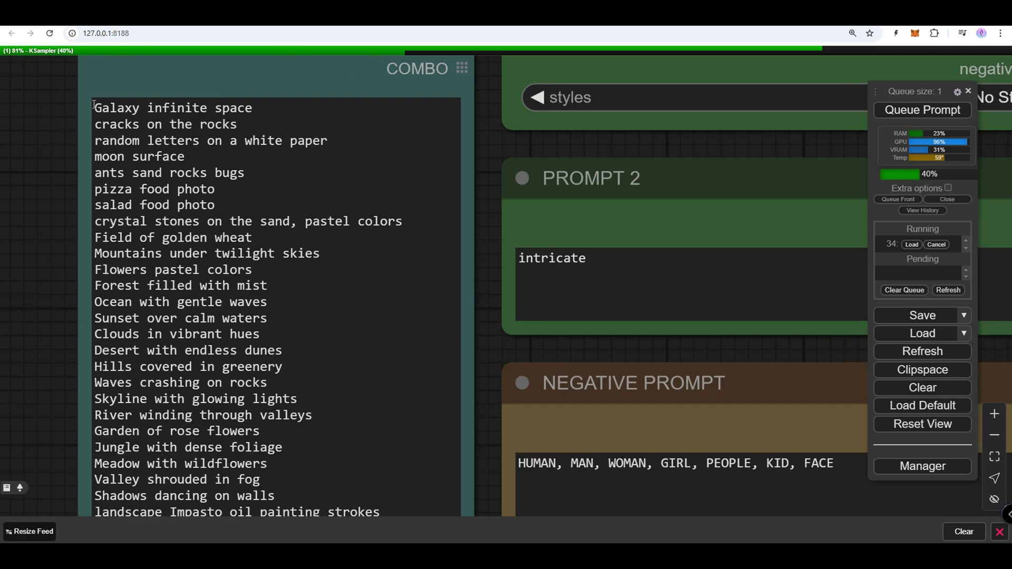
{"action": "left_click_drag", "start_coordinate": [94, 108], "coordinate": [224, 153]}
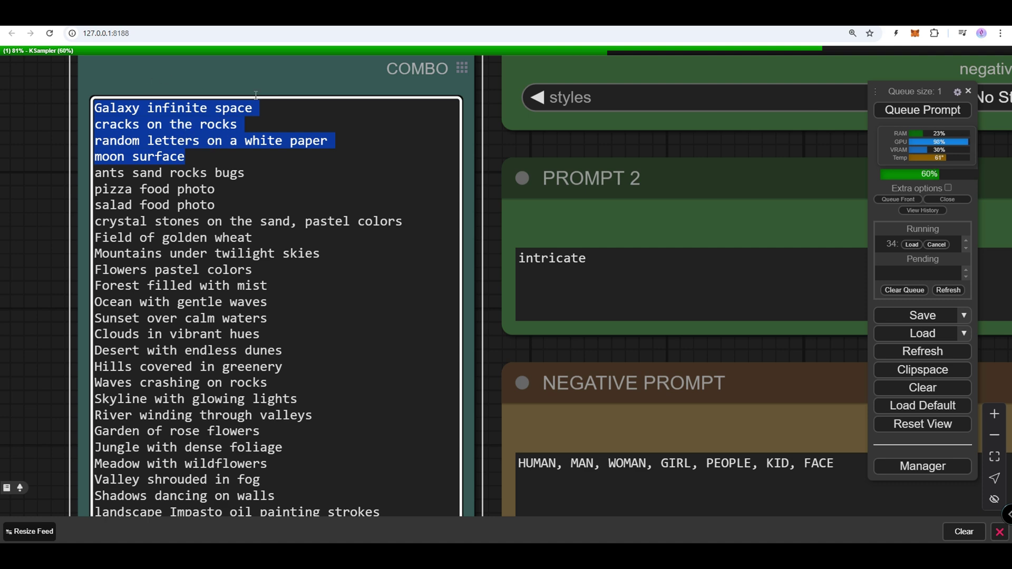
Look through the newly generated galaxy, rock, paper and moon images in the SD15 Save Image node
{"action": "scroll", "coordinate": [256, 95], "scroll_direction": "down", "scroll_amount": 5}
{"action": "scroll", "coordinate": [286, 411], "scroll_direction": "up", "scroll_amount": 4}
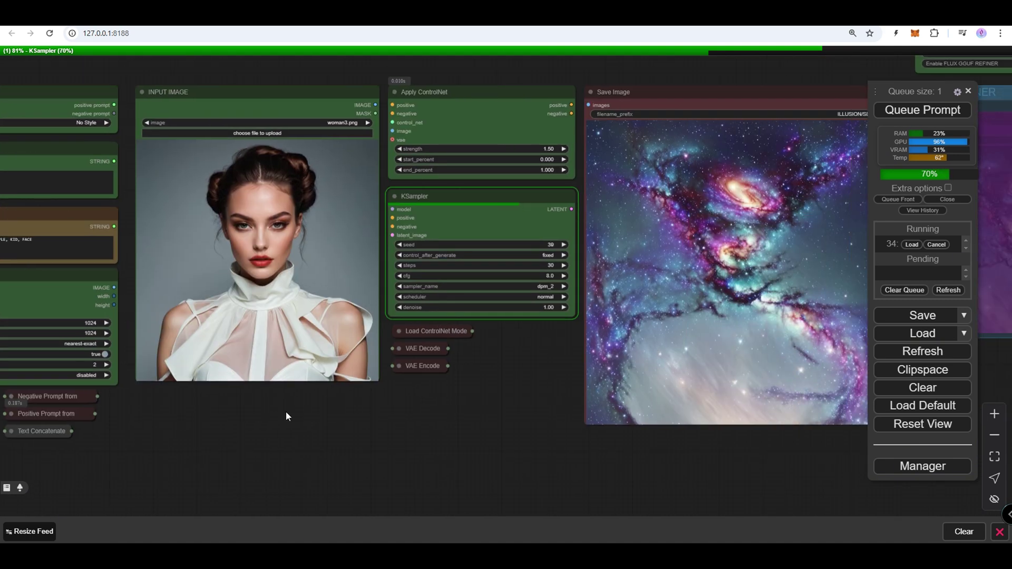
{"action": "left_click_drag", "start_coordinate": [286, 417], "coordinate": [226, 417]}
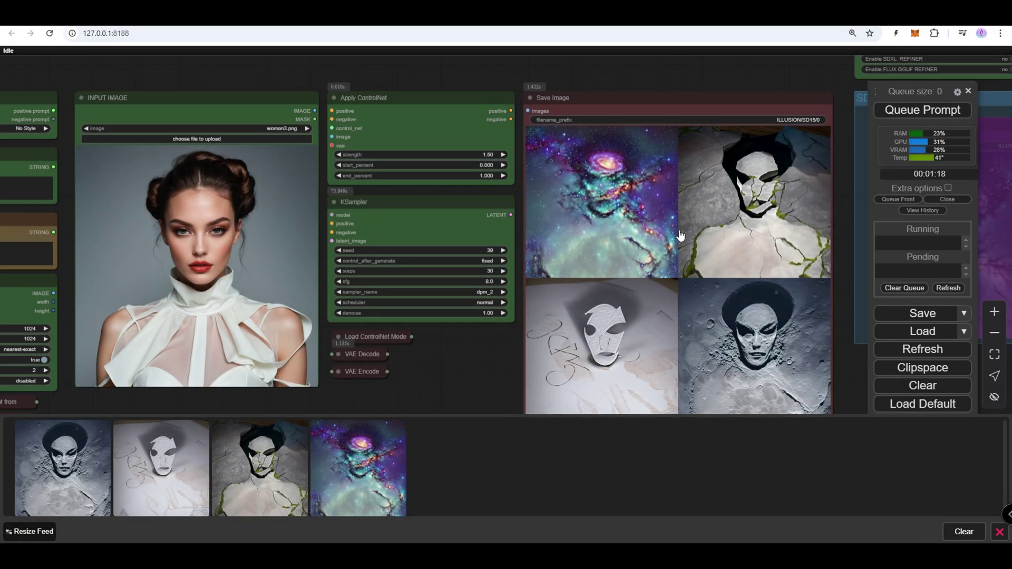
{"action": "left_click", "coordinate": [661, 230]}
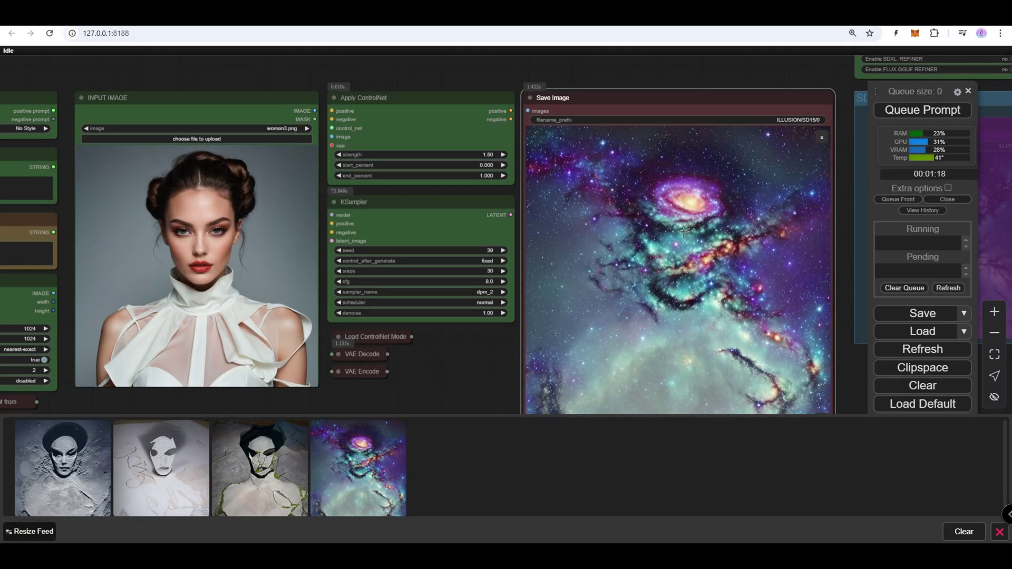
{"action": "key", "text": "Left"}
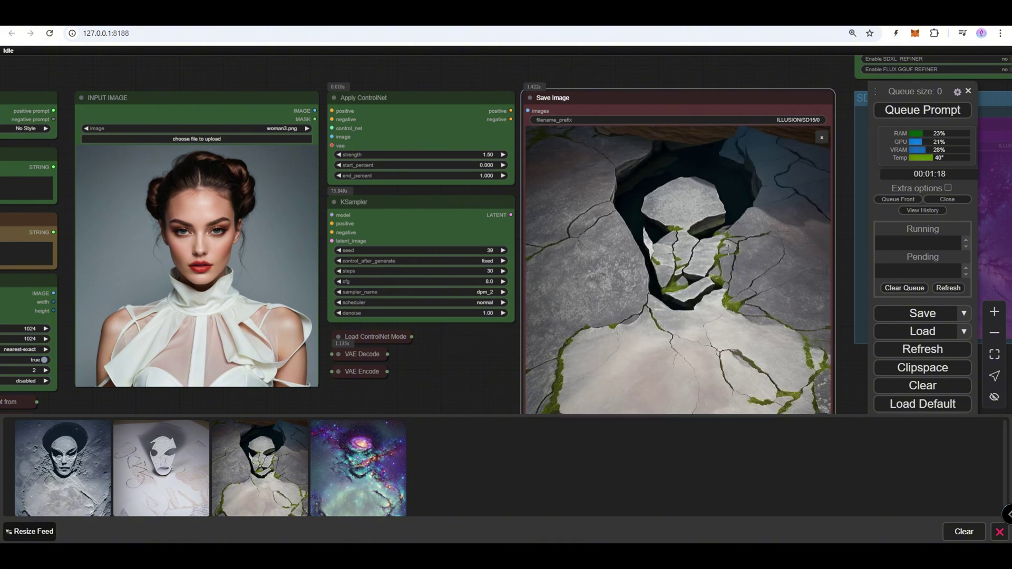
{"action": "key", "text": "Left"}
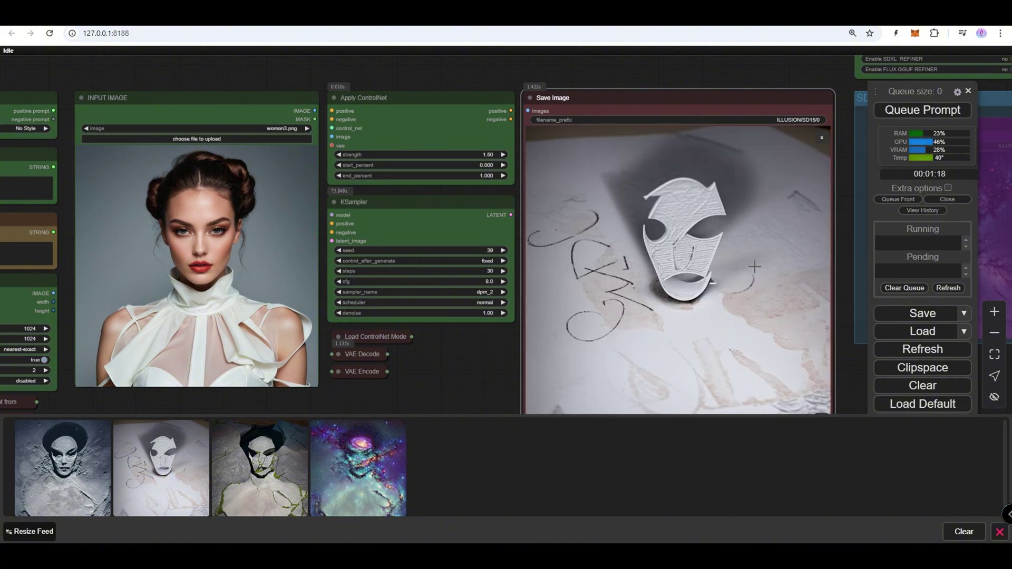
{"action": "key", "text": "Left"}
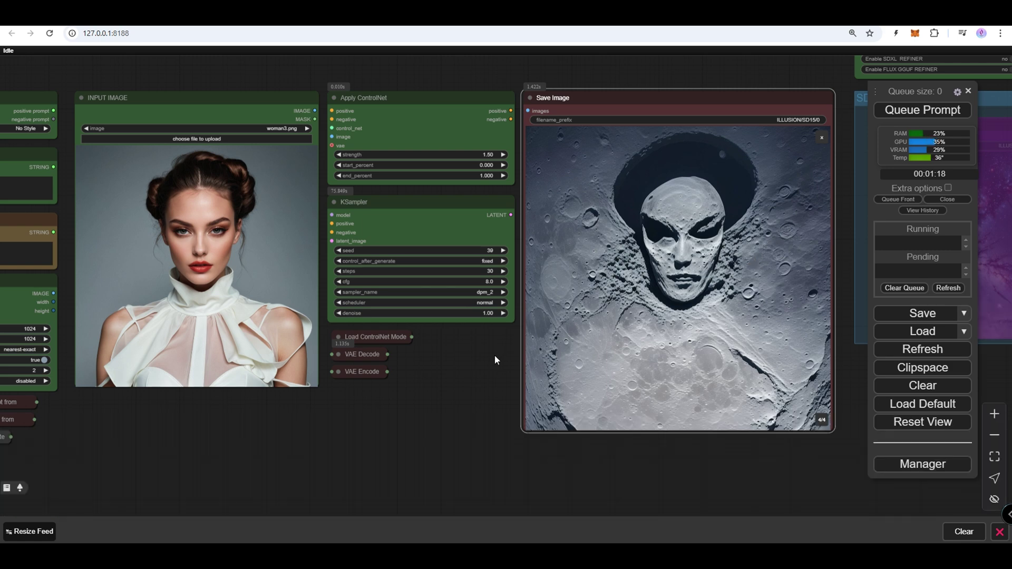
Switch the SDXL REFINER group on and off, and do the same with the FLUX GGUF REFINER group
{"action": "left_click_drag", "start_coordinate": [495, 361], "coordinate": [238, 389]}
{"action": "left_click_drag", "start_coordinate": [641, 411], "coordinate": [219, 416]}
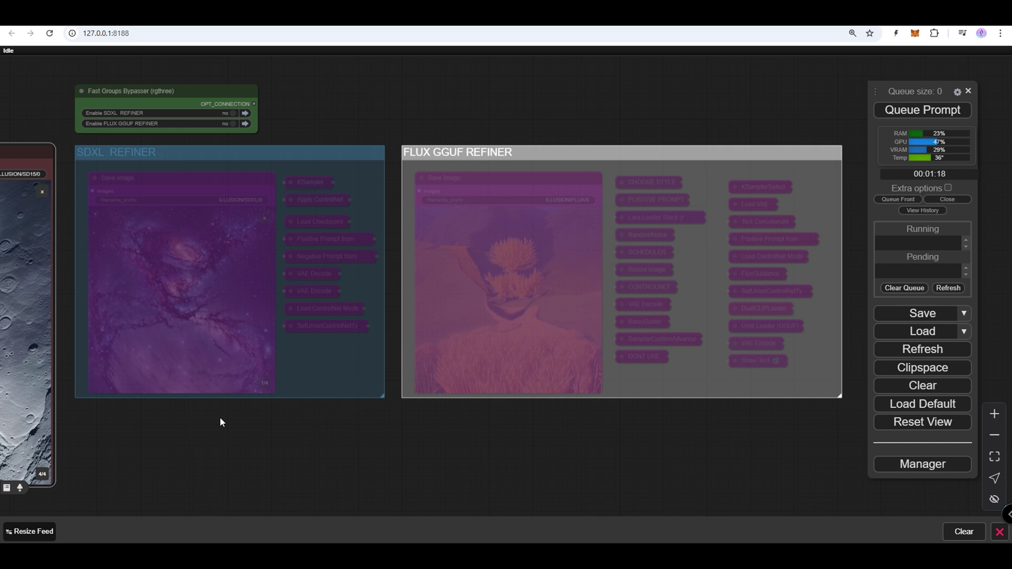
{"action": "left_click", "coordinate": [230, 115]}
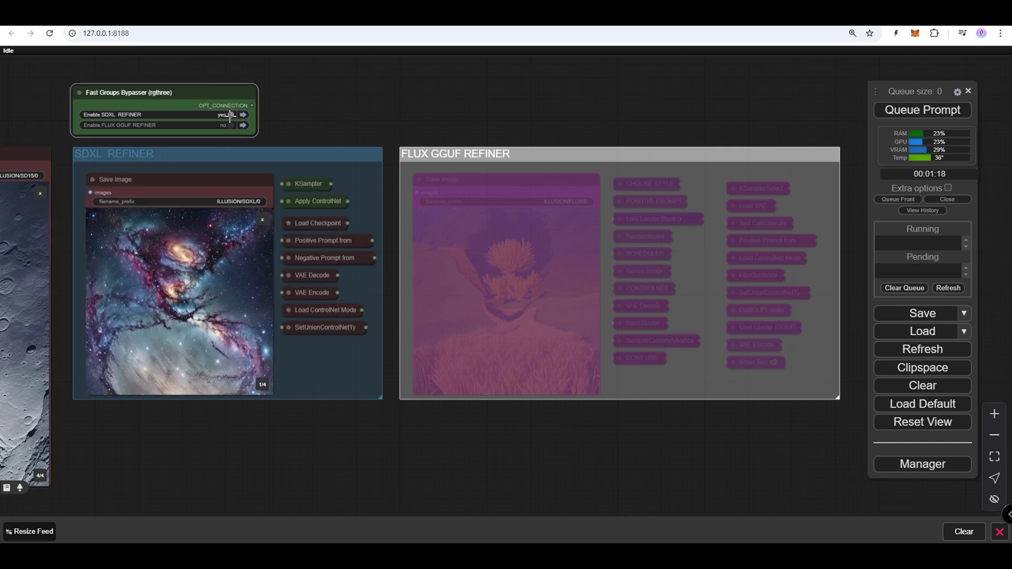
{"action": "left_click", "coordinate": [230, 116]}
{"action": "left_click", "coordinate": [230, 125]}
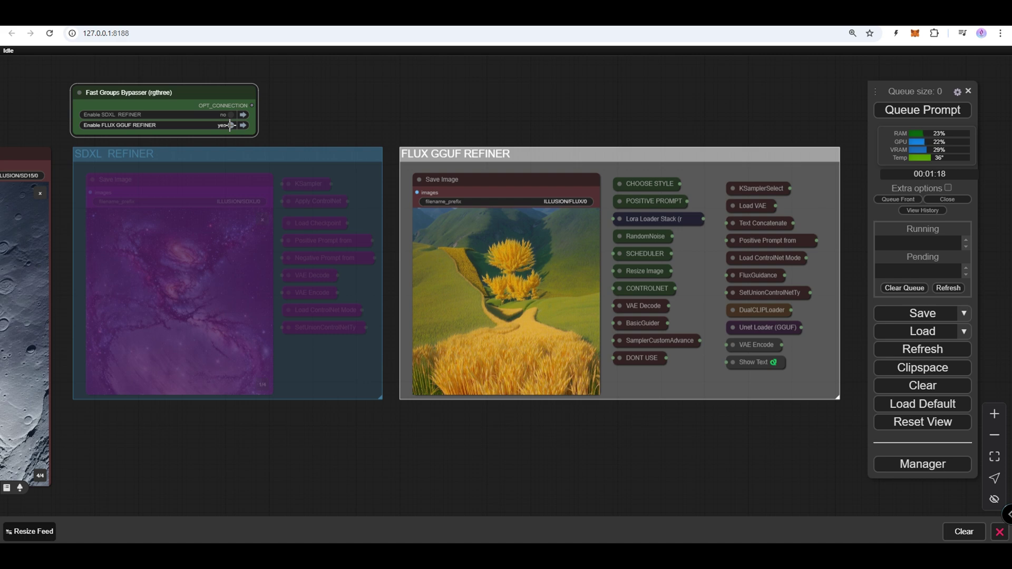
{"action": "left_click", "coordinate": [230, 125]}
Enable the SDXL REFINER group in the Fast Groups Bypasser and queue the prompt
{"action": "left_click", "coordinate": [230, 116]}
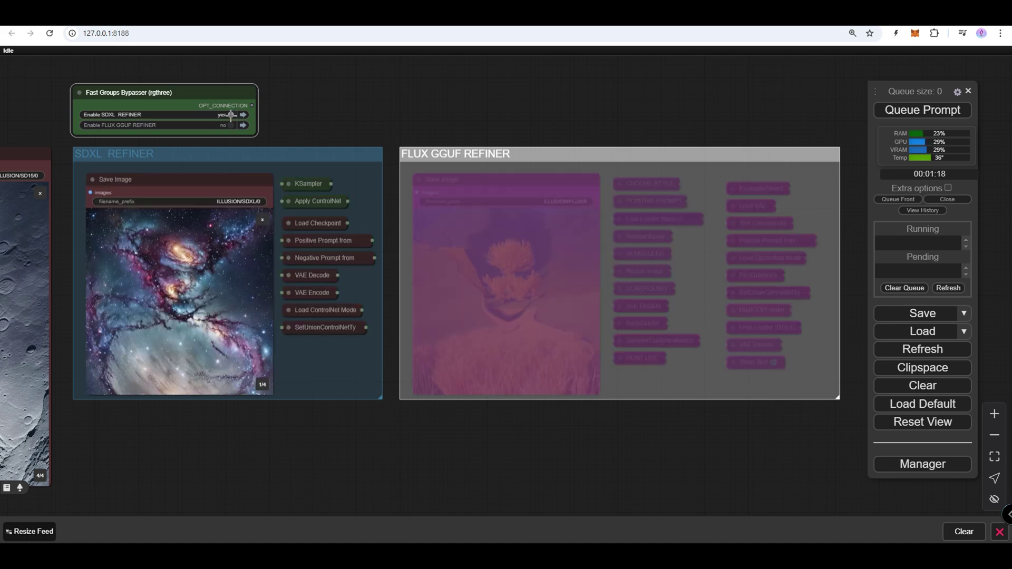
{"action": "left_click", "coordinate": [918, 108]}
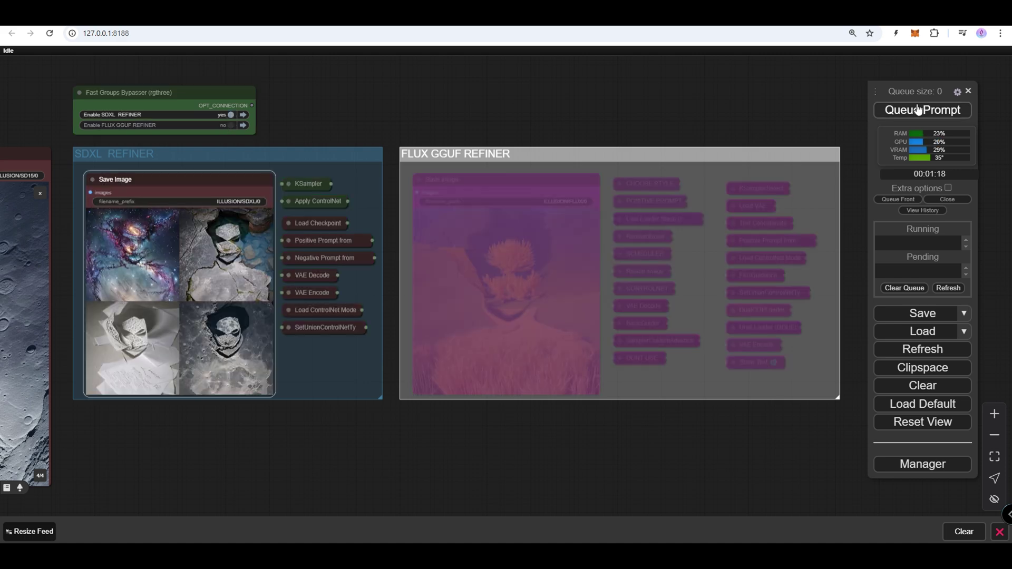
{"action": "left_click_drag", "start_coordinate": [560, 80], "coordinate": [573, 66]}
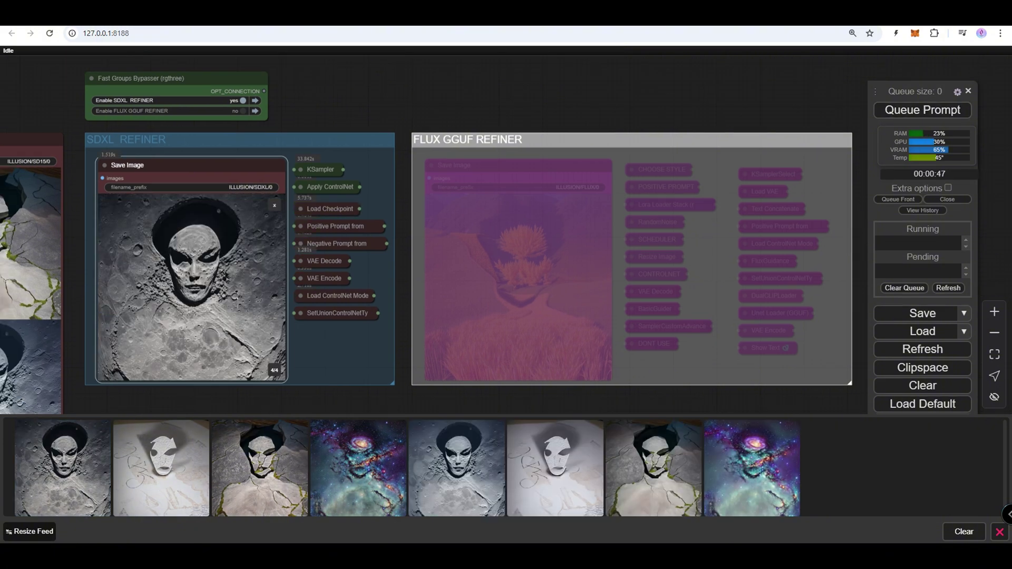
View the four SDXL-refined images from the image feed enlarged, one after another
{"action": "left_click", "coordinate": [82, 445]}
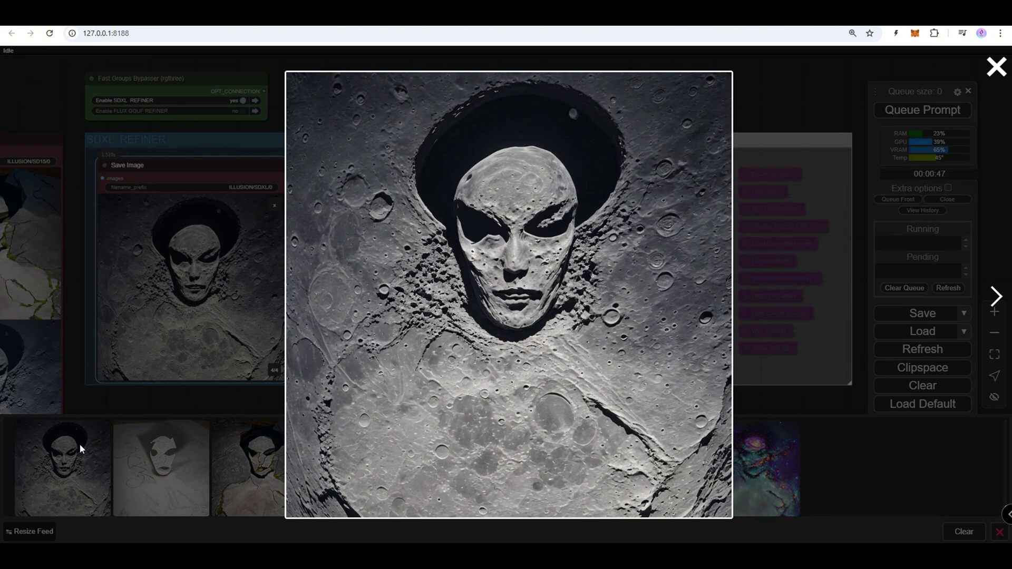
{"action": "key", "text": "Right"}
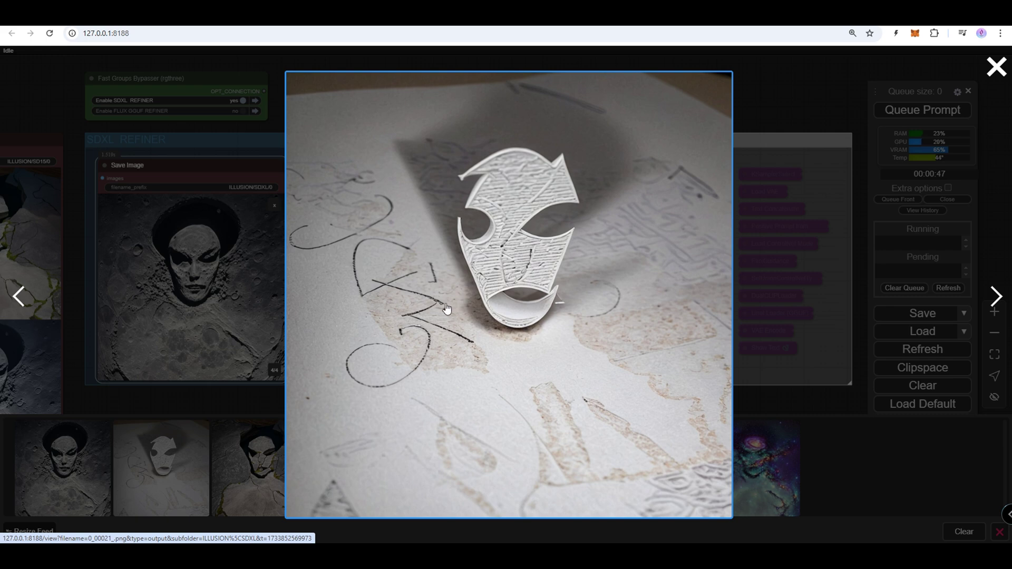
{"action": "key", "text": "Right"}
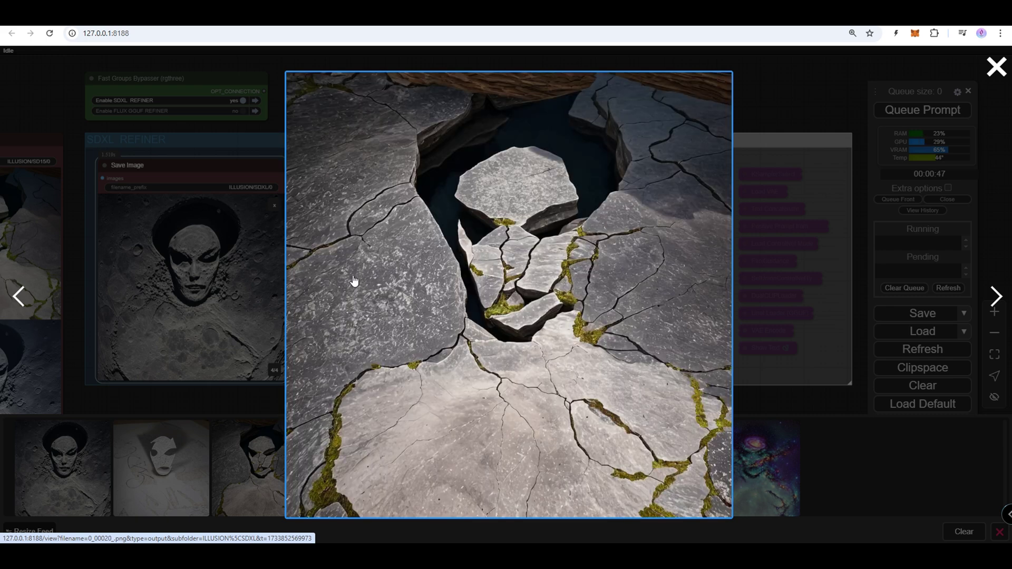
{"action": "key", "text": "Right"}
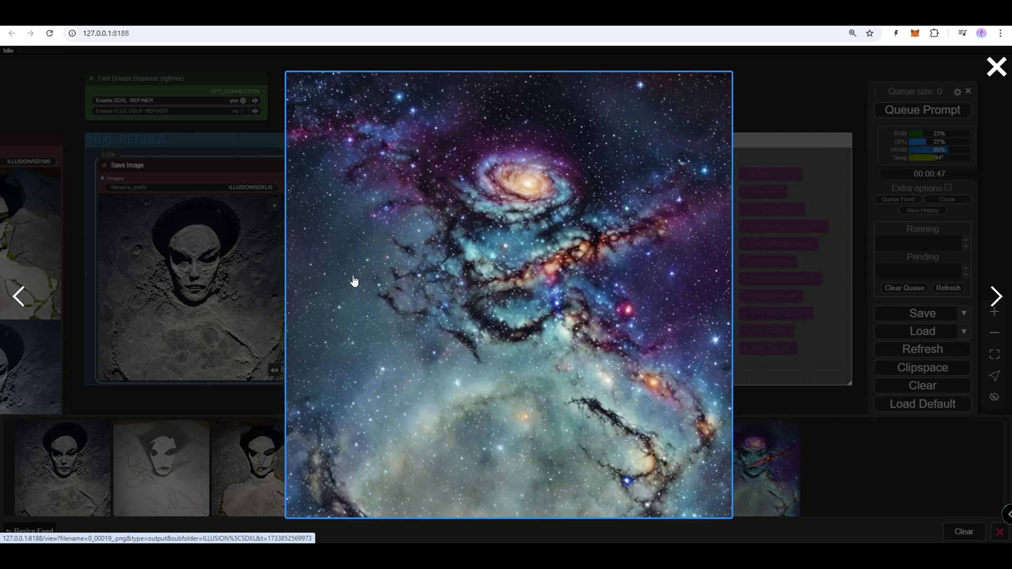
Close the enlarged image, disable the SDXL REFINER group and enable the FLUX GGUF REFINER group instead
{"action": "left_click", "coordinate": [239, 128]}
{"action": "left_click", "coordinate": [242, 110]}
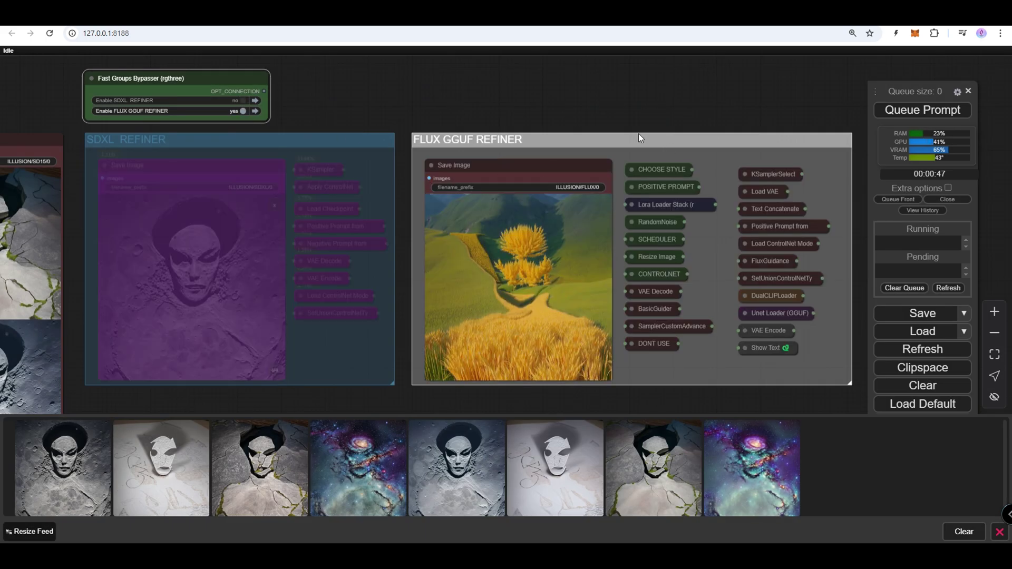
Queue the prompt and view the four FLUX-refined images from the image feed enlarged, one after another
{"action": "left_click", "coordinate": [904, 117]}
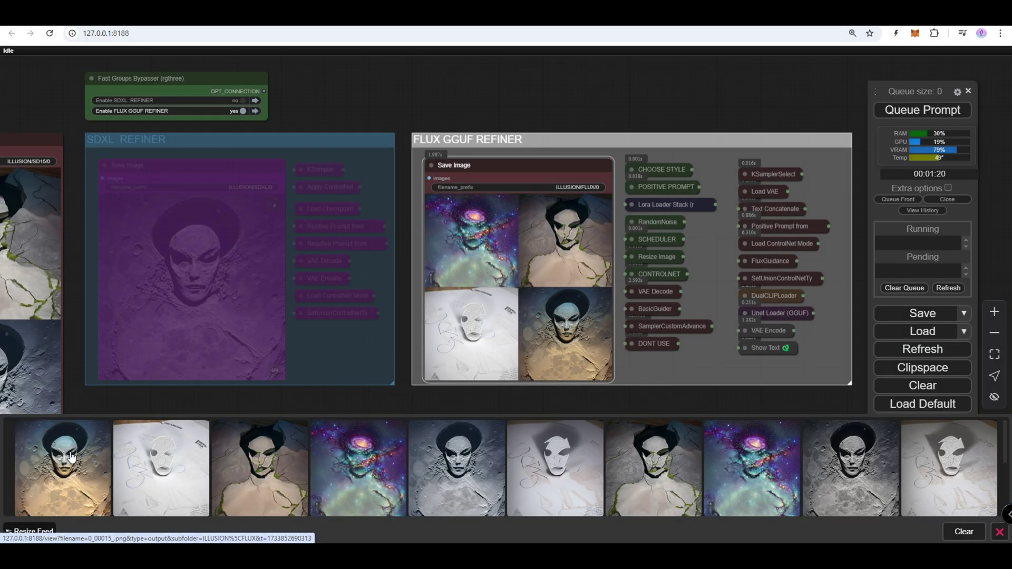
{"action": "left_click", "coordinate": [73, 457]}
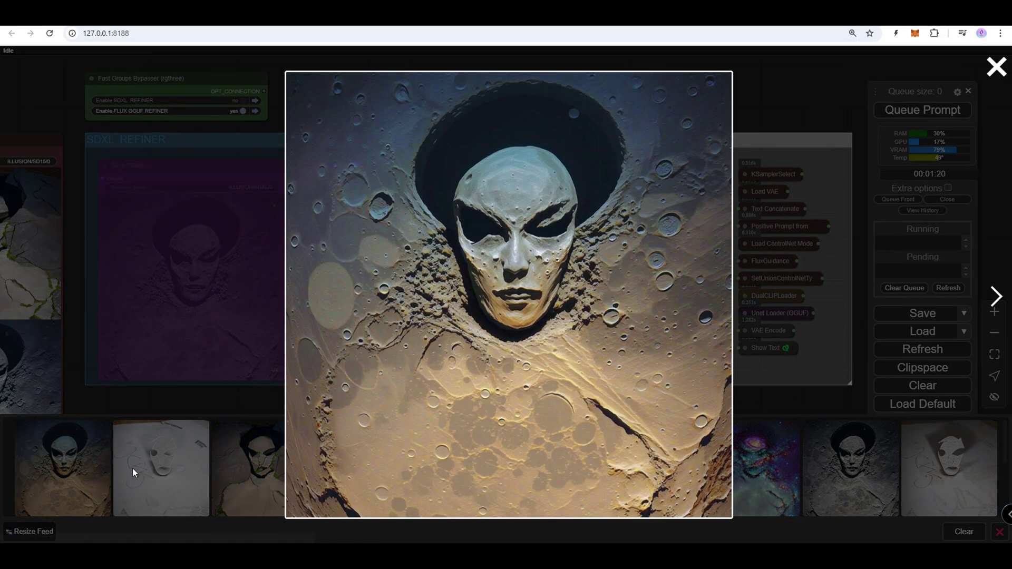
{"action": "key", "text": "Right"}
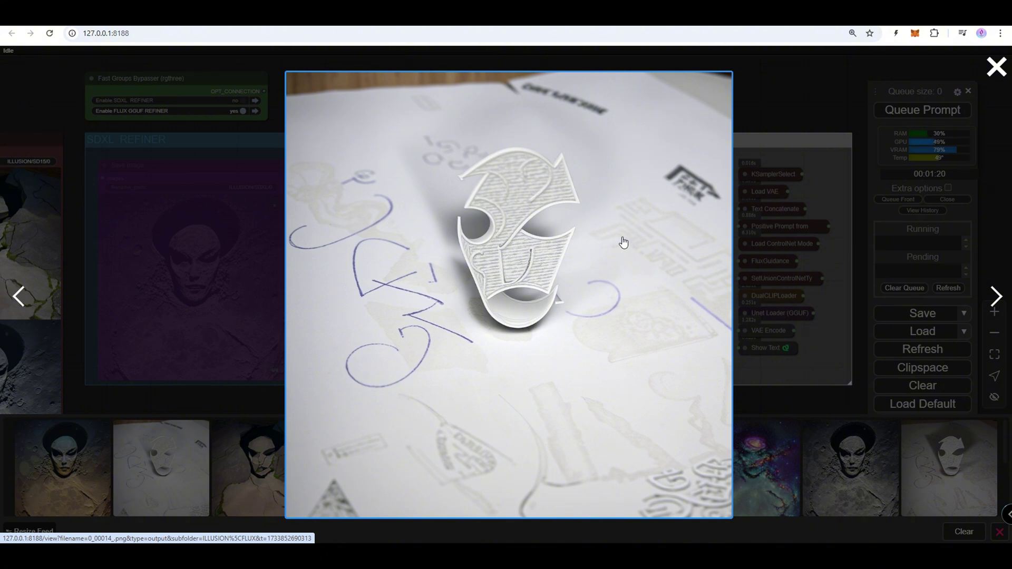
{"action": "key", "text": "Right"}
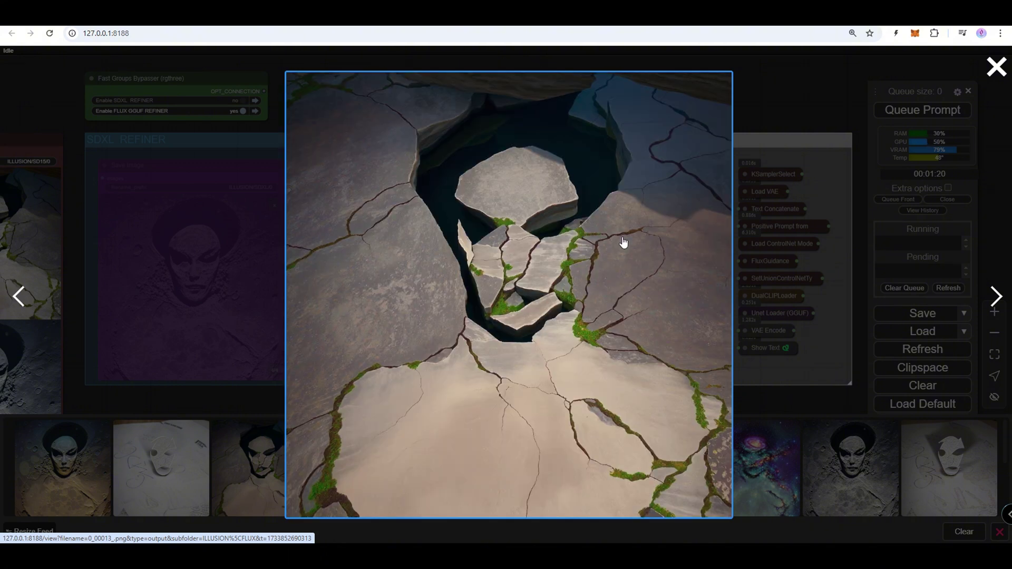
{"action": "key", "text": "Right"}
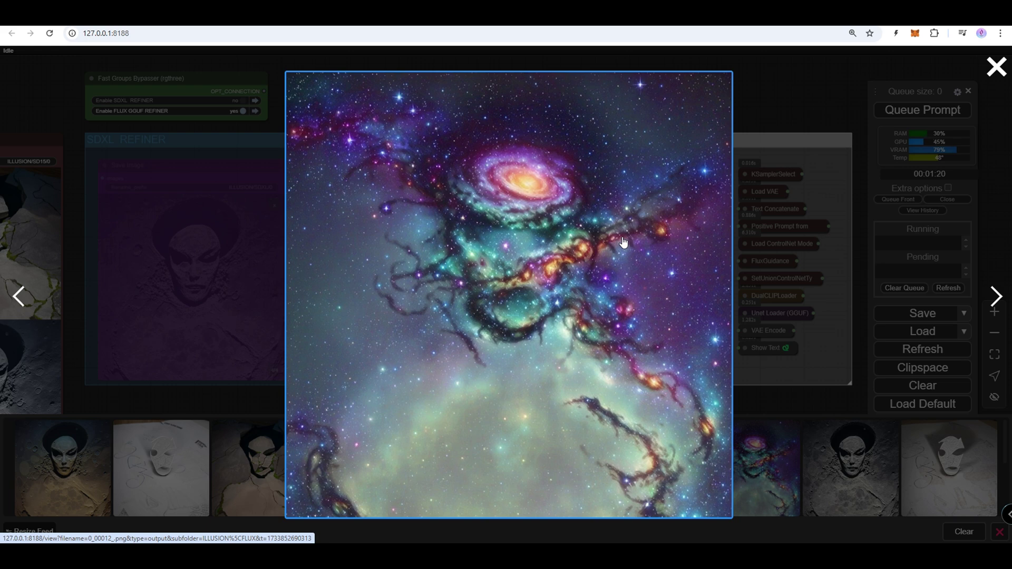
{"action": "key", "text": "Right"}
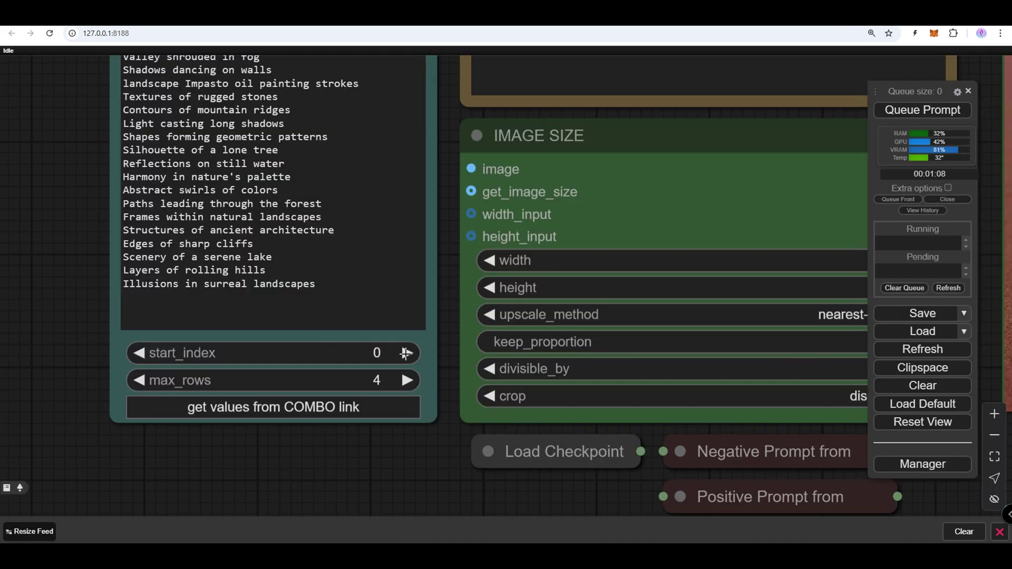
Set start_index to 3 in the PROMPT 1 node and highlight the four prompts from "moon surface" to "salad food photo"
{"action": "left_click", "coordinate": [407, 353]}
{"action": "left_click", "coordinate": [407, 354]}
{"action": "left_click", "coordinate": [406, 353]}
{"action": "left_click_drag", "start_coordinate": [87, 122], "coordinate": [86, 299]}
{"action": "left_click_drag", "start_coordinate": [85, 77], "coordinate": [67, 327]}
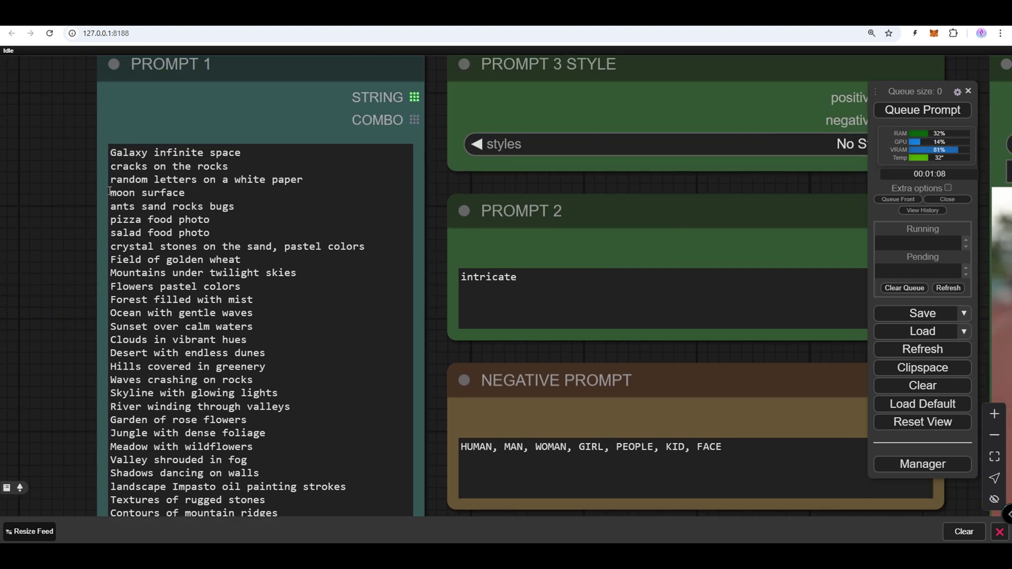
{"action": "left_click_drag", "start_coordinate": [110, 191], "coordinate": [210, 235]}
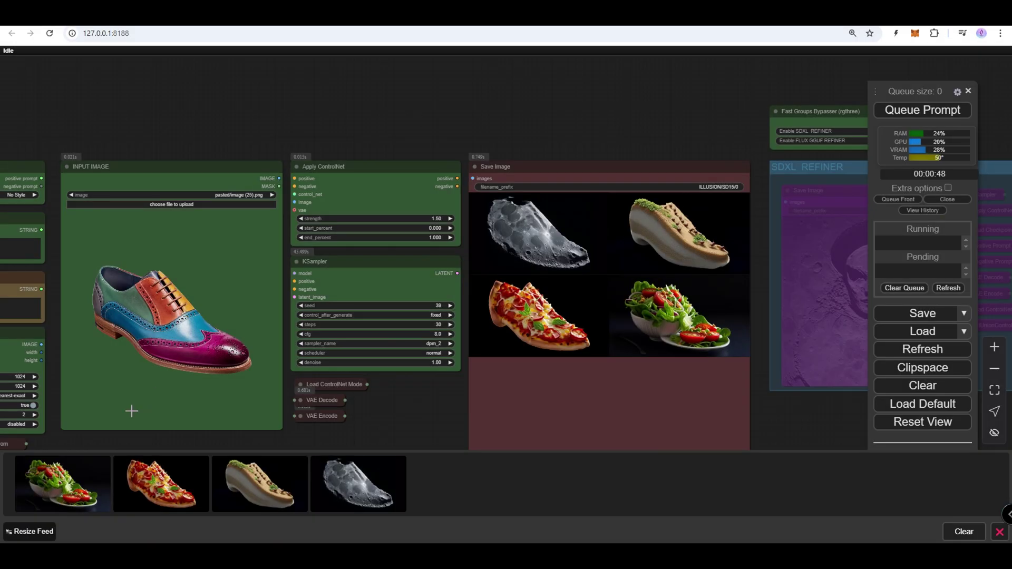
View the four generated shoe illusion images from the image feed enlarged, starting with the salad one
{"action": "left_click", "coordinate": [70, 466]}
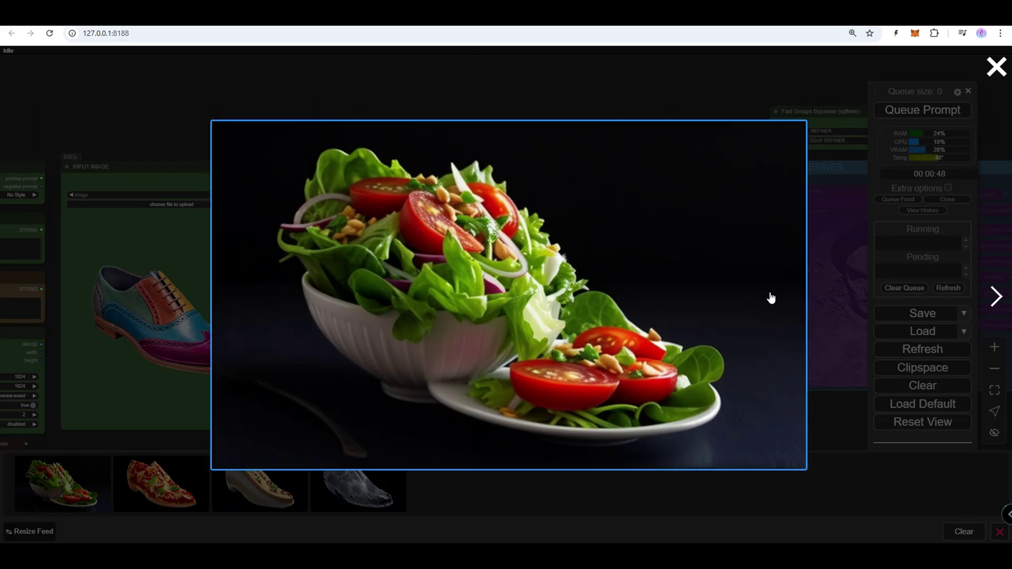
{"action": "left_click", "coordinate": [992, 298]}
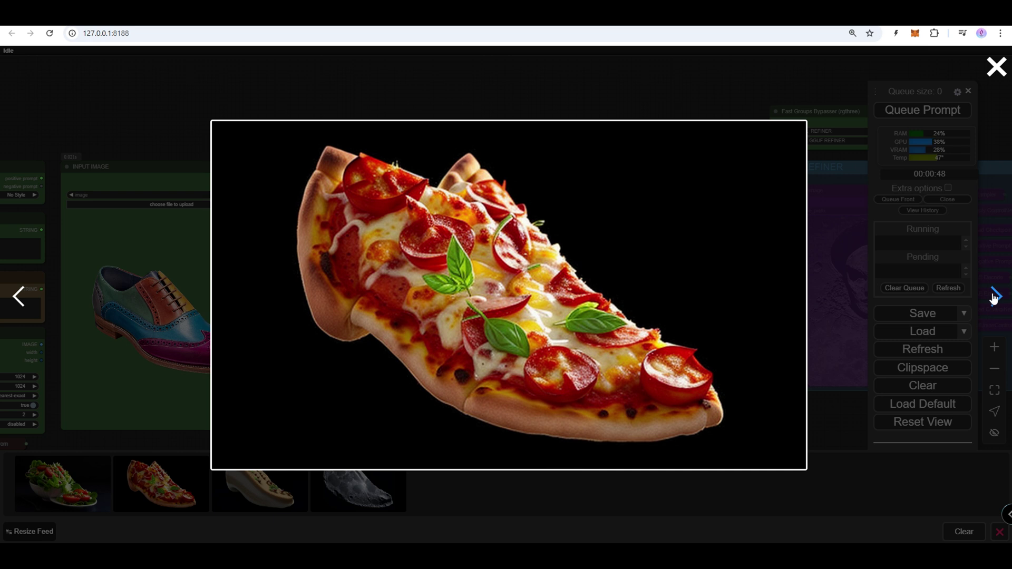
{"action": "left_click", "coordinate": [993, 298]}
{"action": "left_click", "coordinate": [993, 298]}
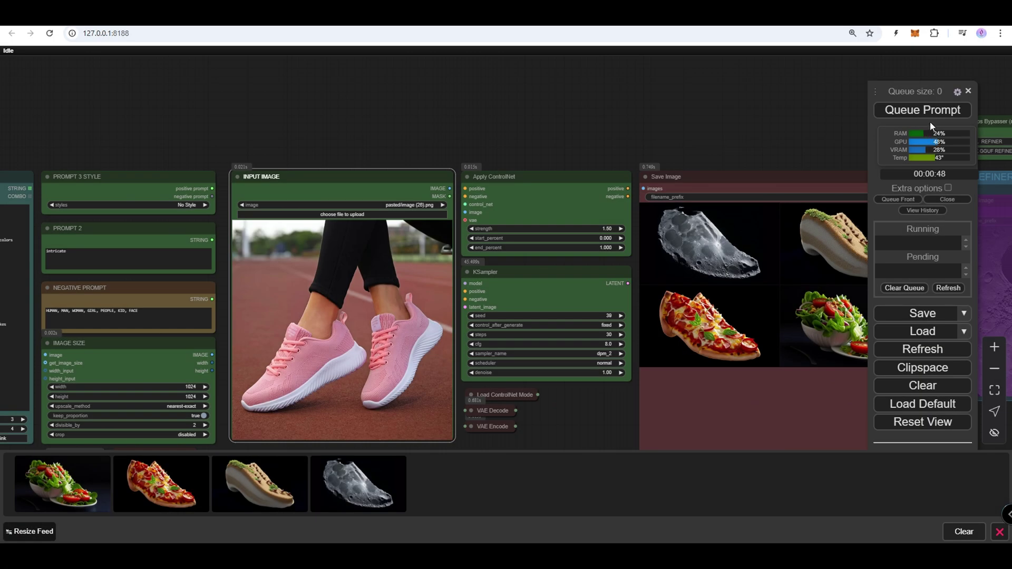
Set start_index to 7 in the PROMPT 1 node and queue the prompt for the pink sneakers input image
{"action": "scroll", "coordinate": [635, 131], "scroll_direction": "left", "scroll_amount": 5}
{"action": "scroll", "coordinate": [309, 418], "scroll_direction": "up", "scroll_amount": 9}
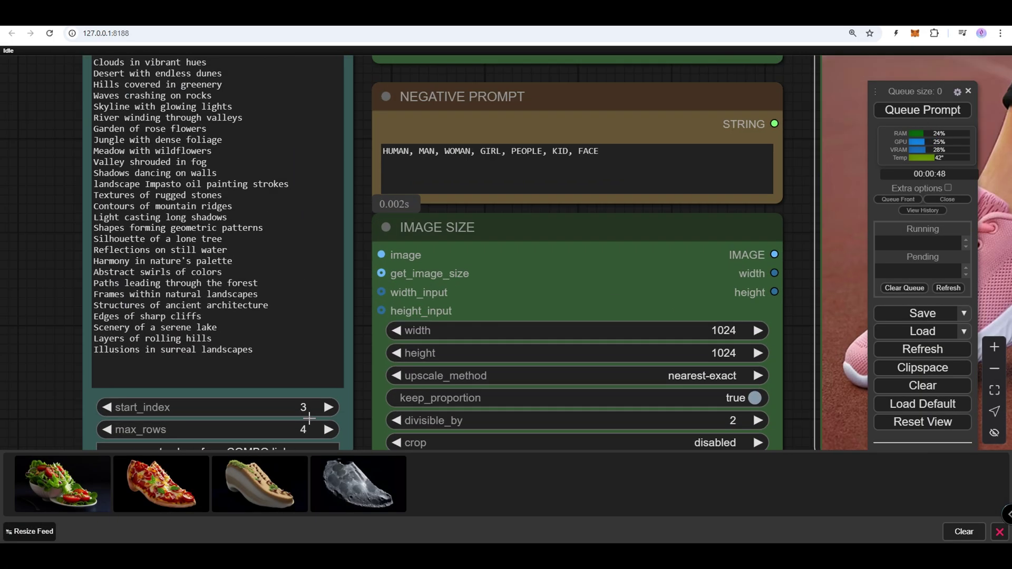
{"action": "left_click", "coordinate": [303, 407]}
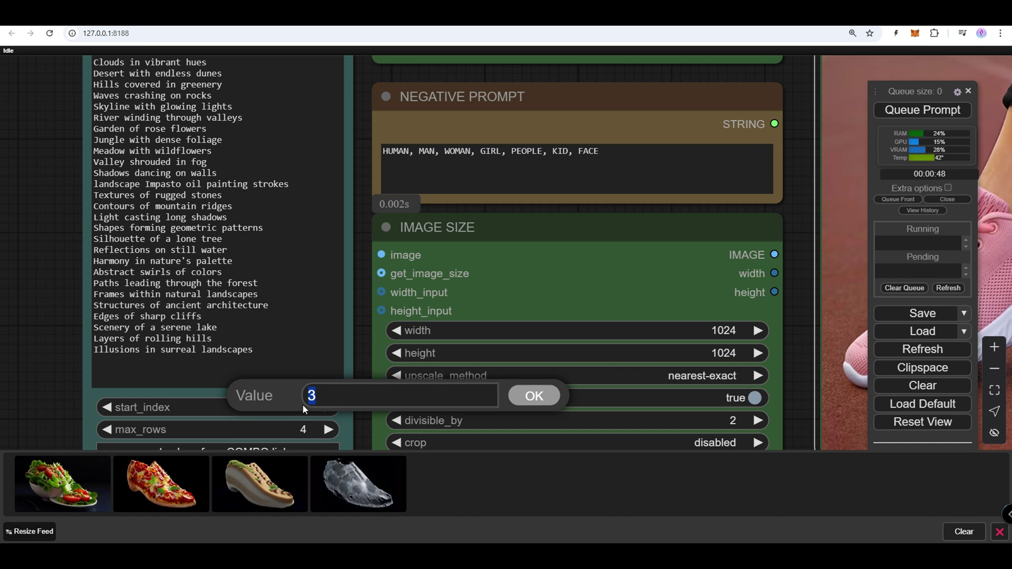
{"action": "type", "text": "7"}
{"action": "key", "text": "Return"}
{"action": "left_click", "coordinate": [918, 110]}
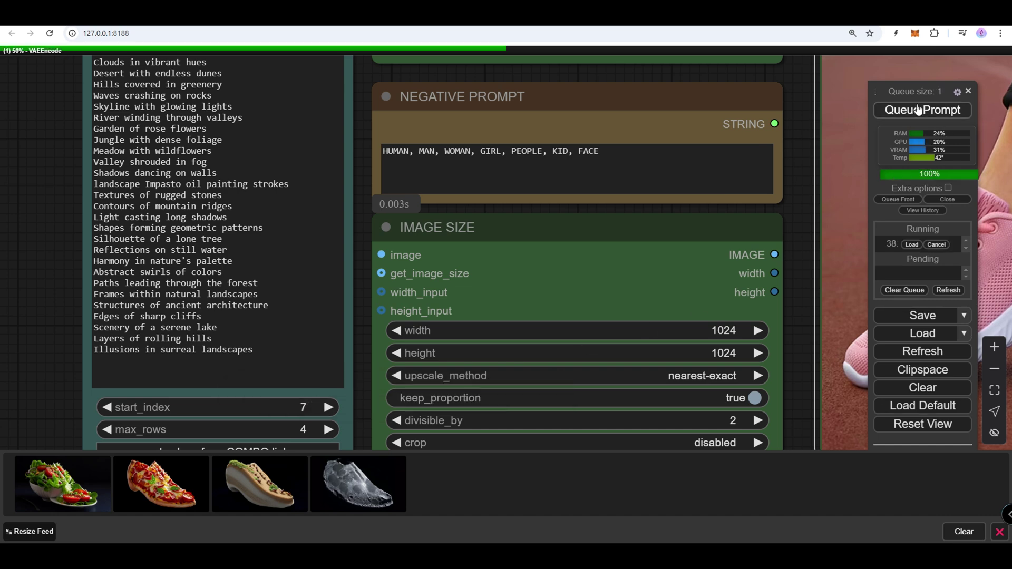
View the four sneaker illusion images from the image feed enlarged, starting with the flowers one
{"action": "scroll", "coordinate": [701, 110], "scroll_direction": "down", "scroll_amount": 7}
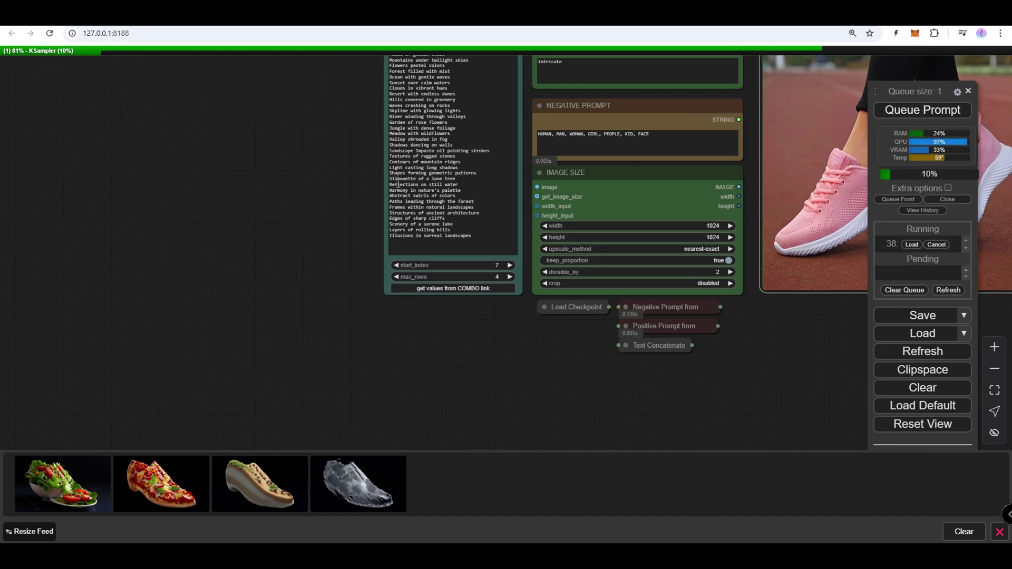
{"action": "left_click_drag", "start_coordinate": [331, 153], "coordinate": [24, 269]}
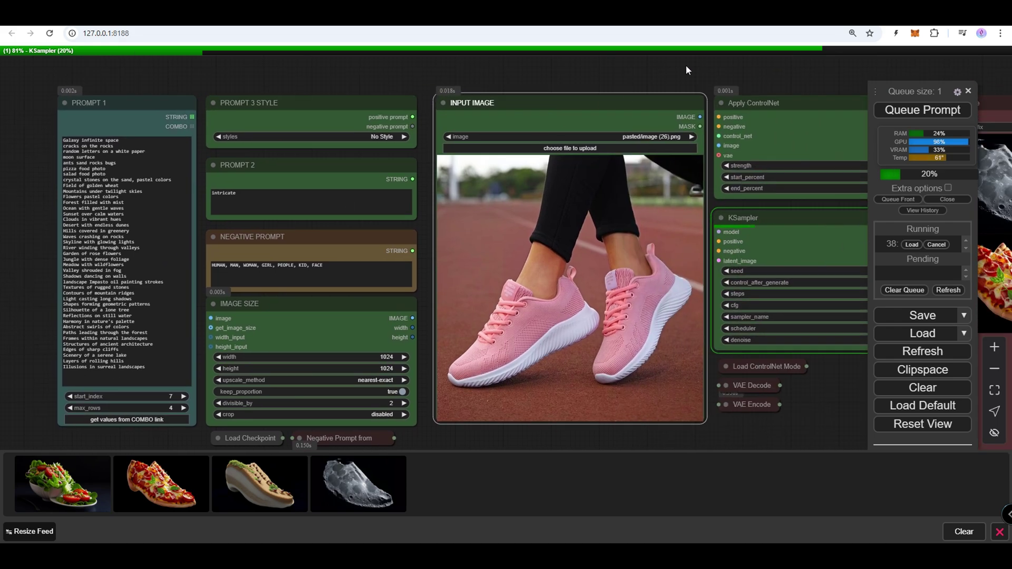
{"action": "left_click_drag", "start_coordinate": [686, 70], "coordinate": [346, 77]}
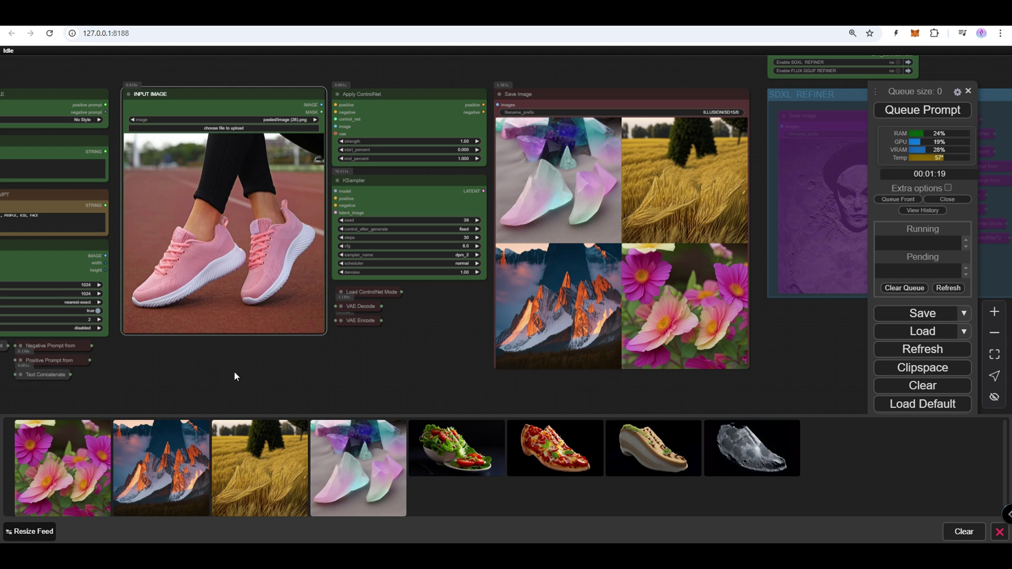
{"action": "left_click", "coordinate": [82, 437]}
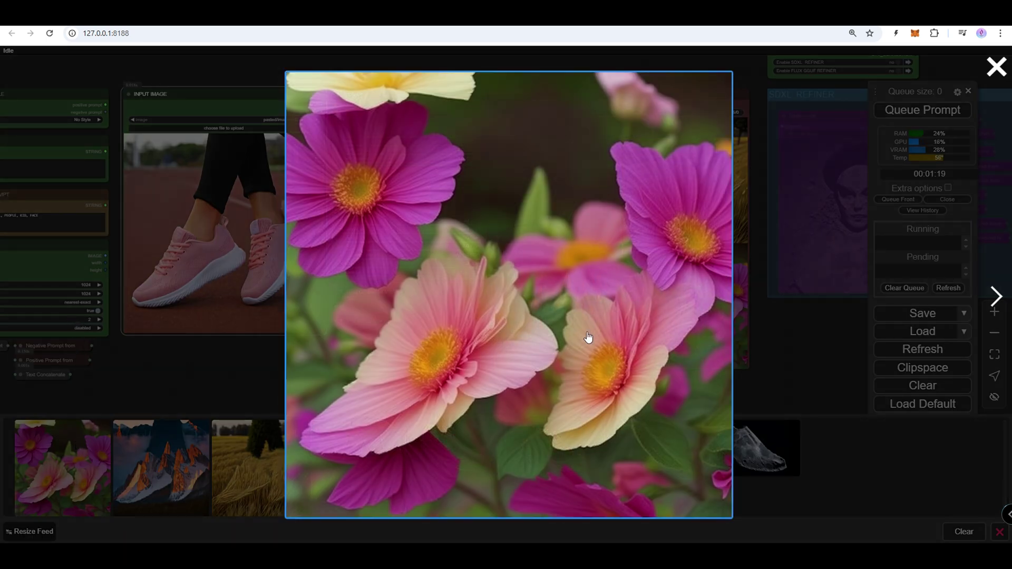
{"action": "left_click", "coordinate": [995, 297]}
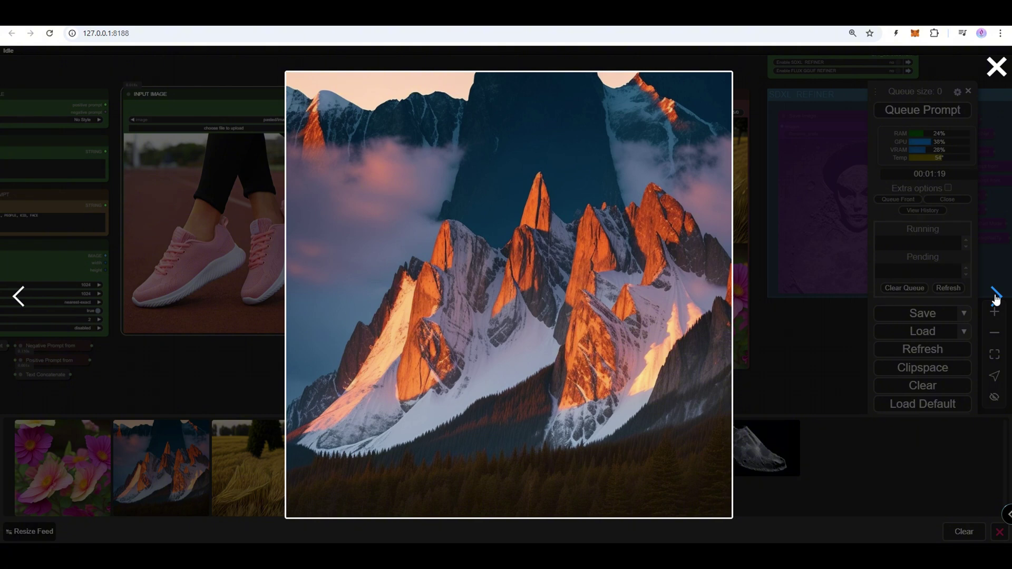
{"action": "left_click", "coordinate": [996, 297]}
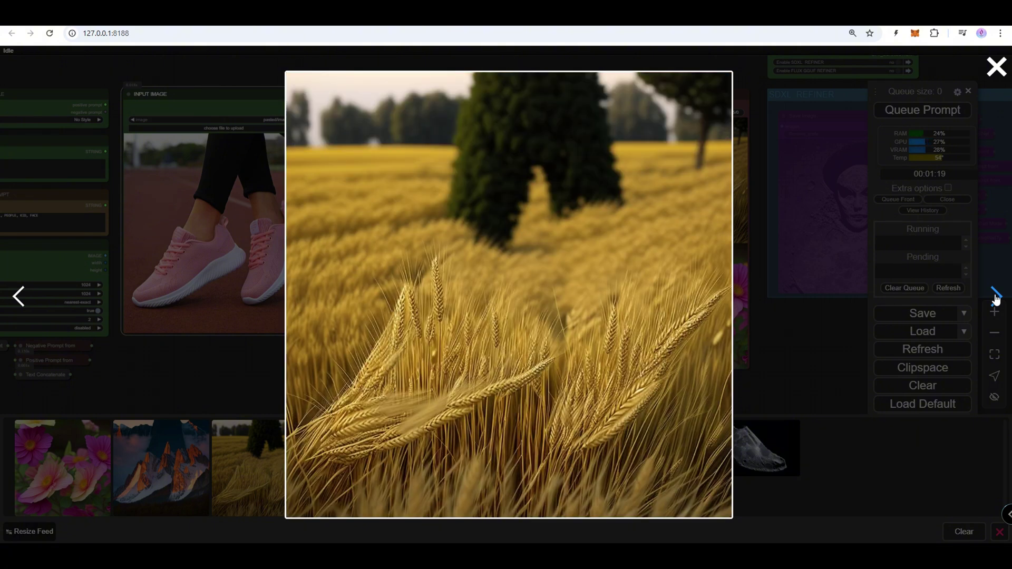
{"action": "left_click", "coordinate": [996, 296]}
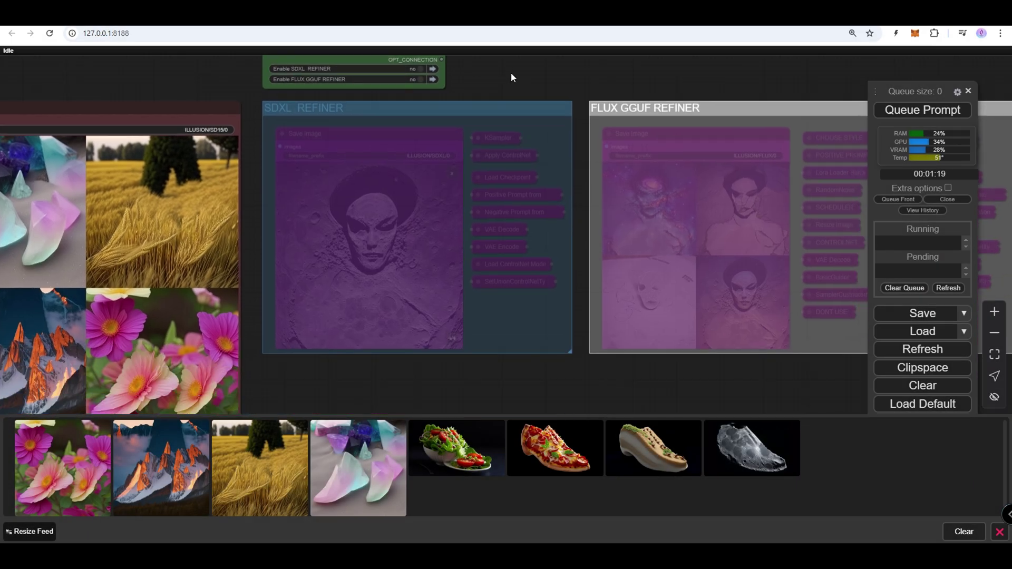
Enable the SDXL REFINER group and queue the prompt to refine the sneaker illusion images
{"action": "left_click", "coordinate": [420, 69]}
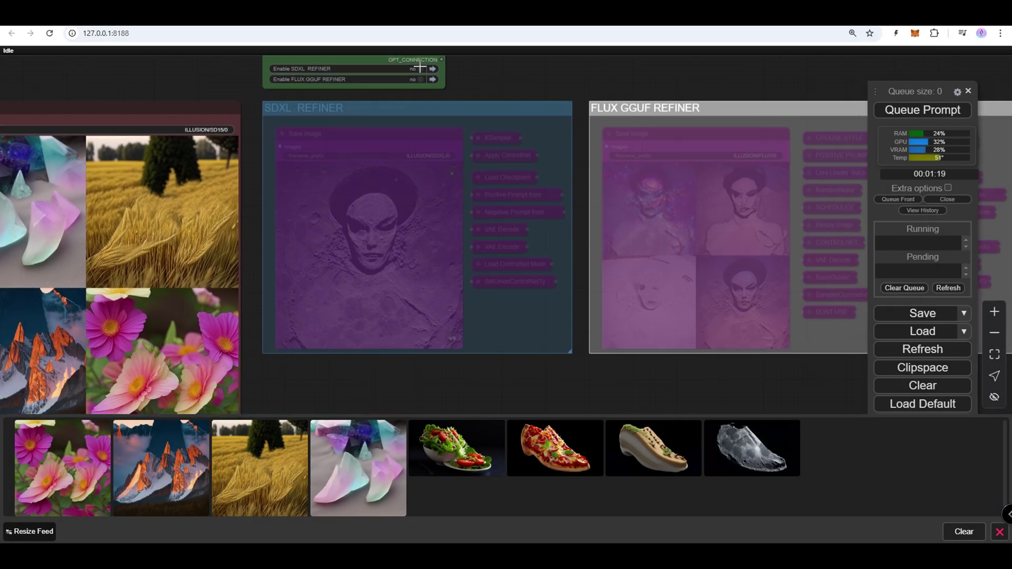
{"action": "left_click", "coordinate": [919, 113]}
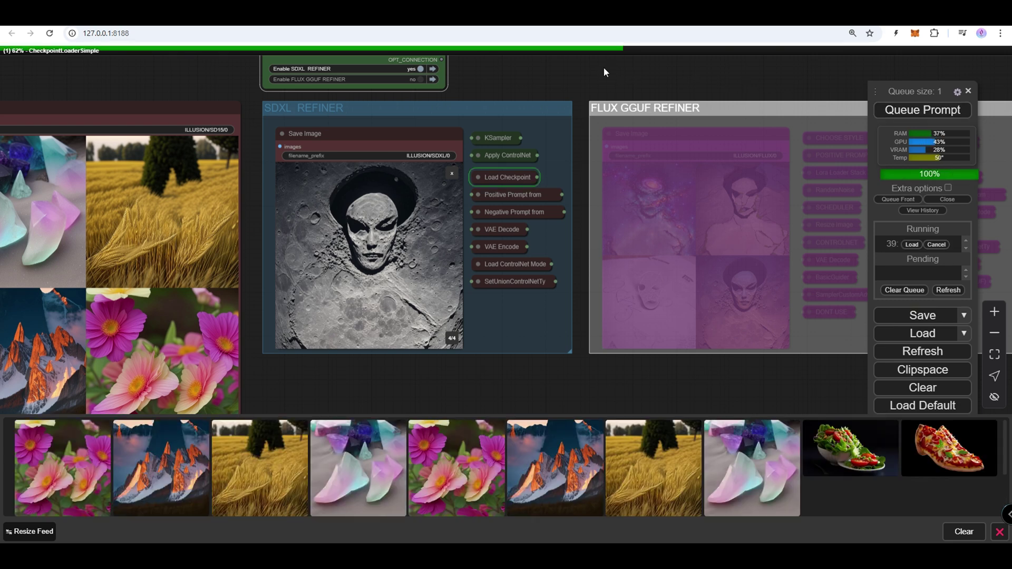
{"action": "scroll", "coordinate": [604, 68], "scroll_direction": "down", "scroll_amount": 3}
{"action": "scroll", "coordinate": [606, 105], "scroll_direction": "up", "scroll_amount": 2}
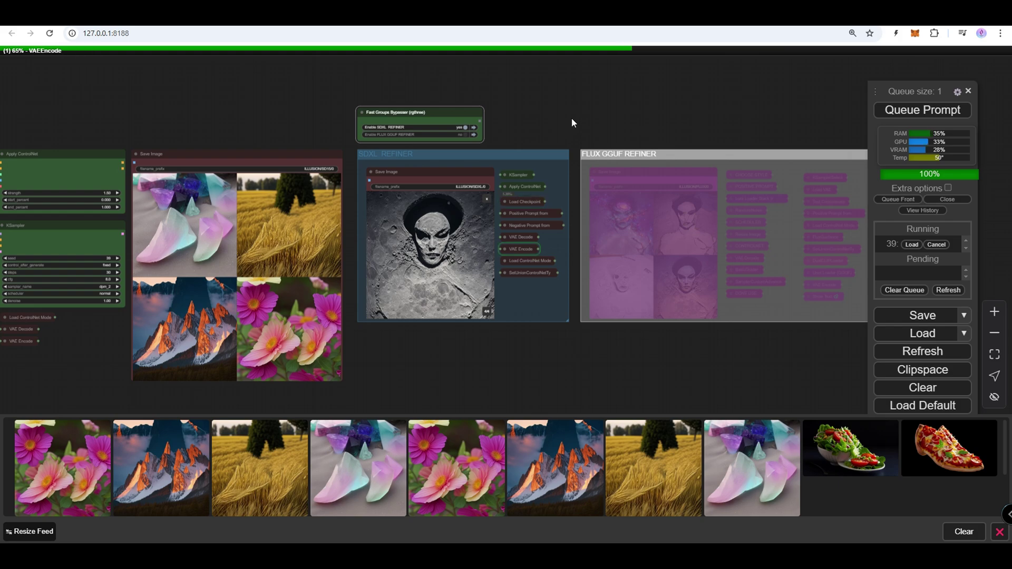